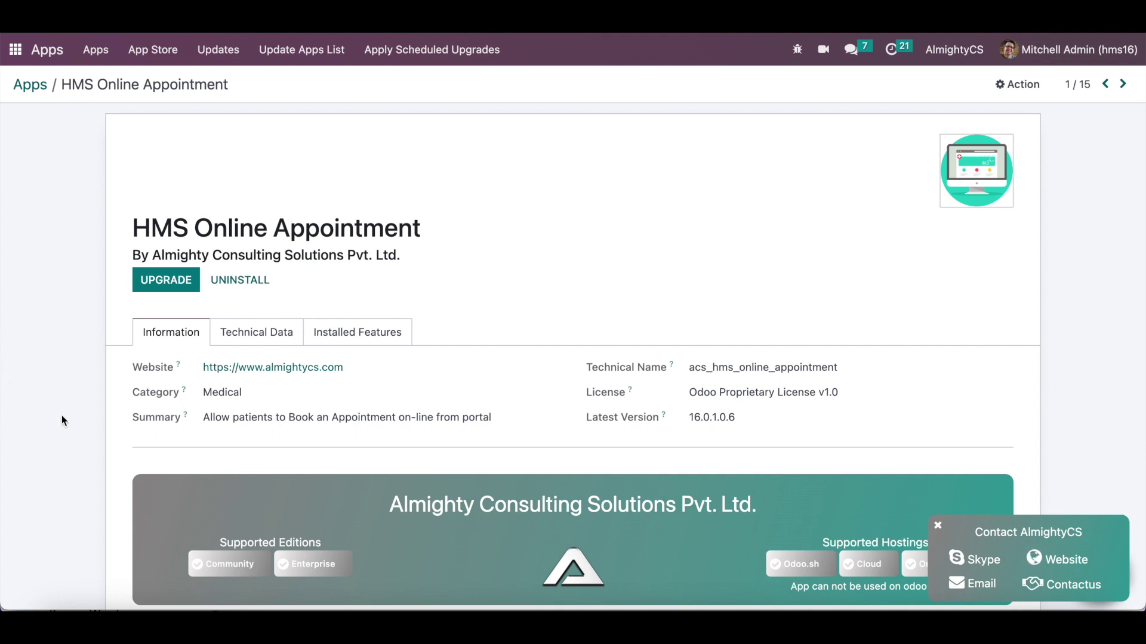
Reload the website's Book your Appointment page and switch it to booking by department.
left_click(15, 50)
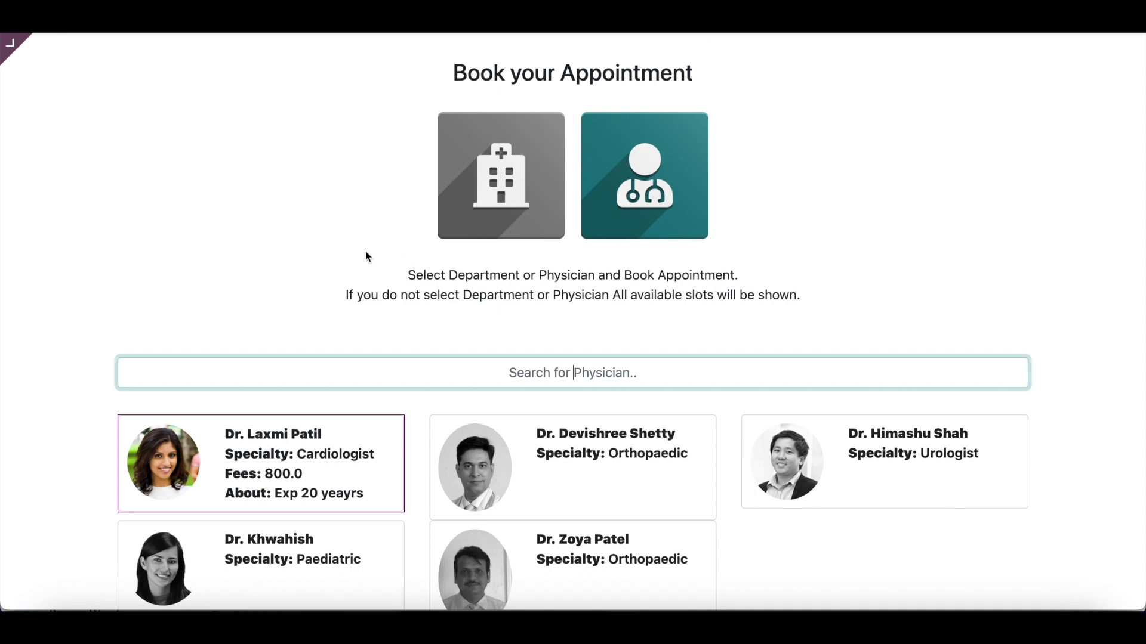
scroll(250, 208, "up", 2)
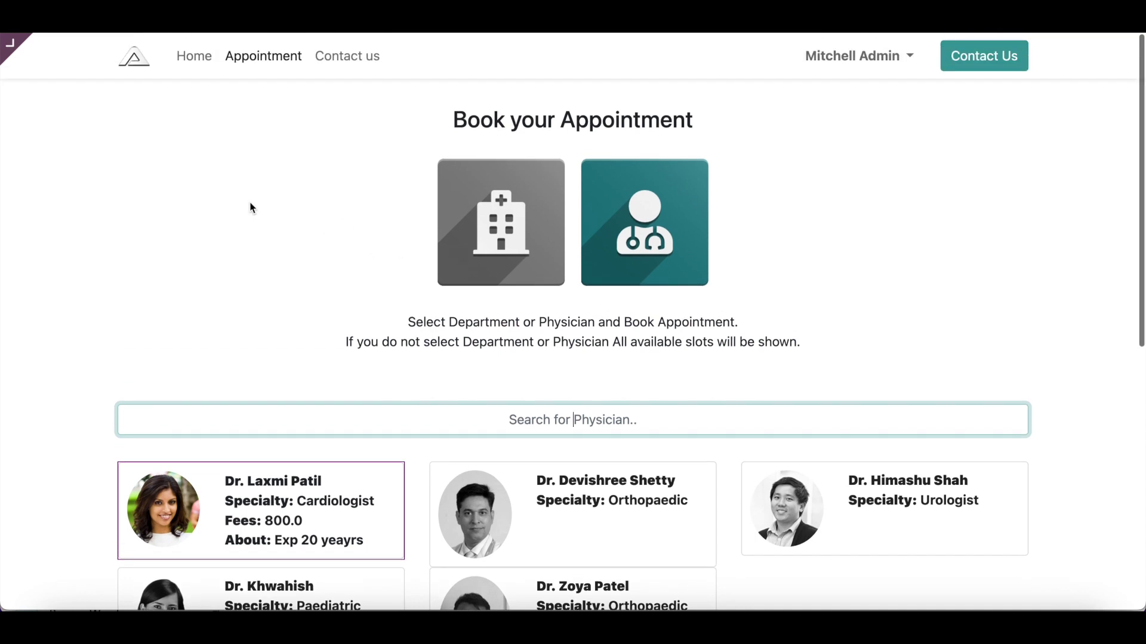
left_click(253, 64)
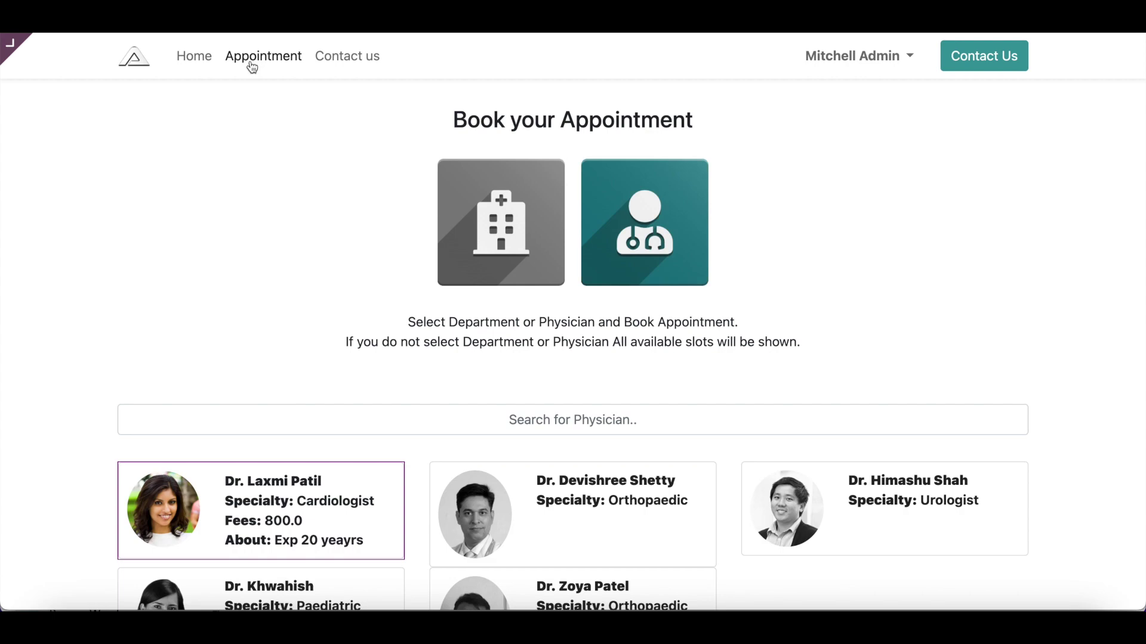
scroll(202, 306, "down", 1)
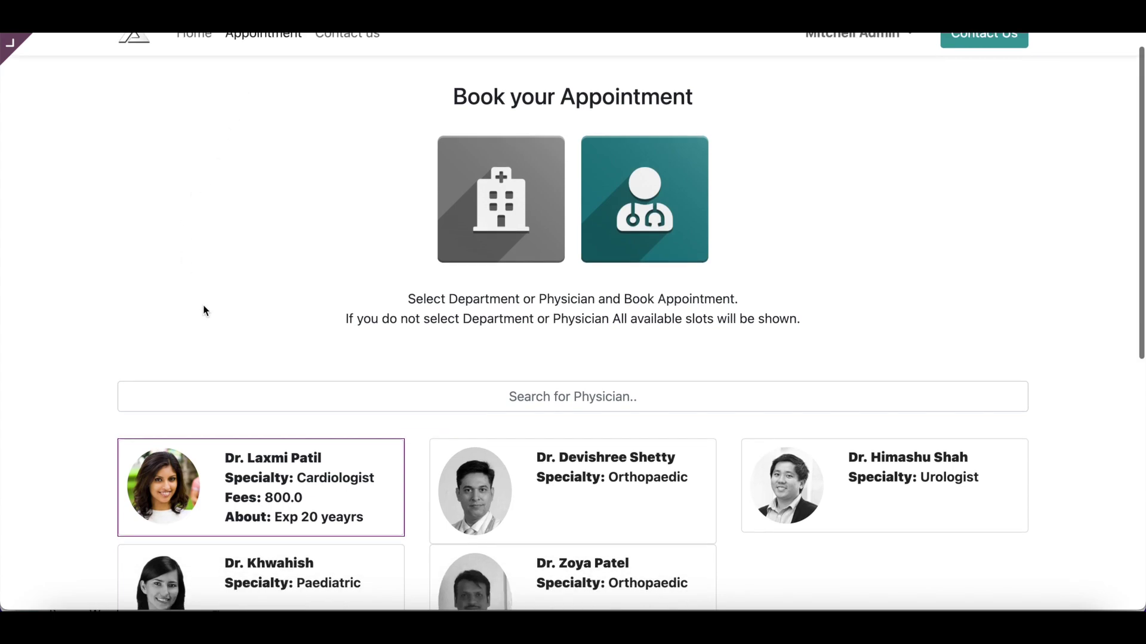
scroll(298, 290, "down", 1)
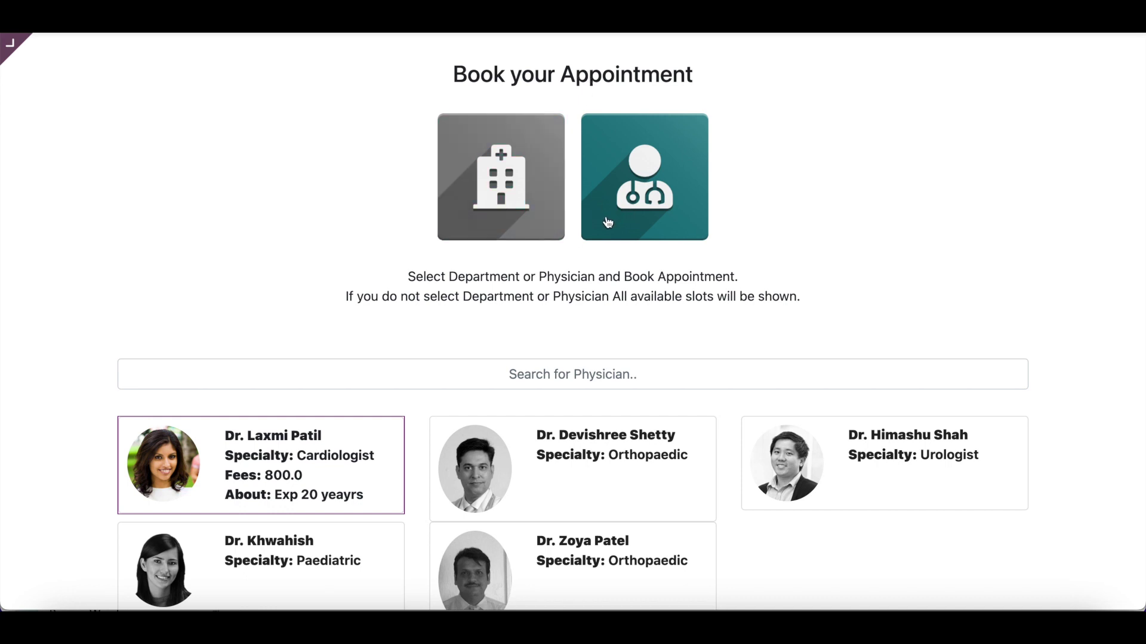
left_click(512, 209)
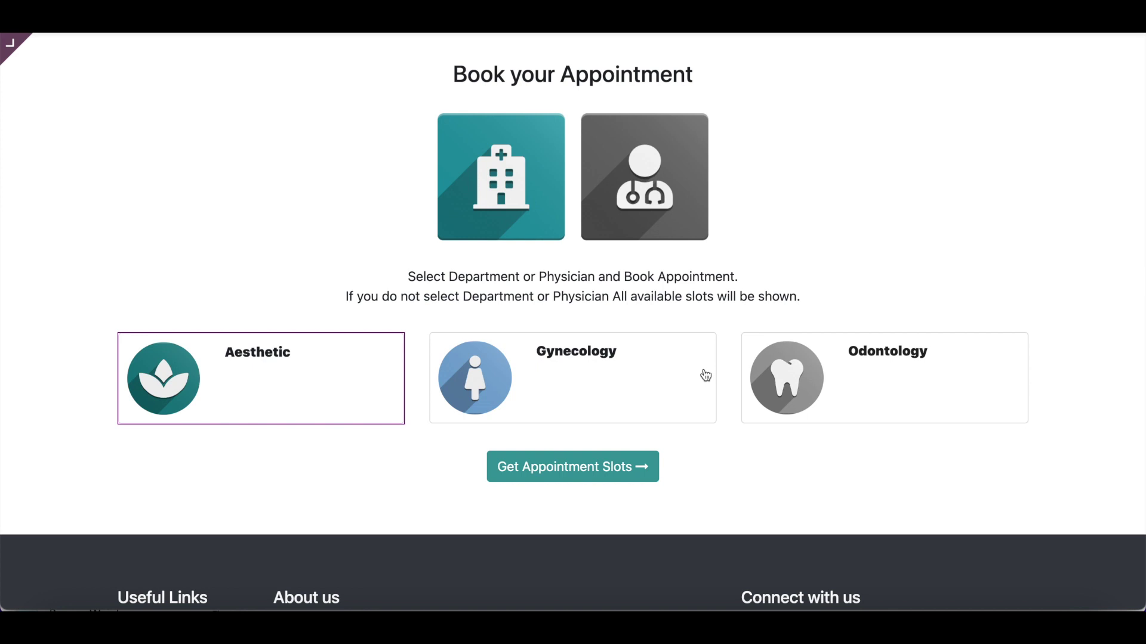
left_click(677, 219)
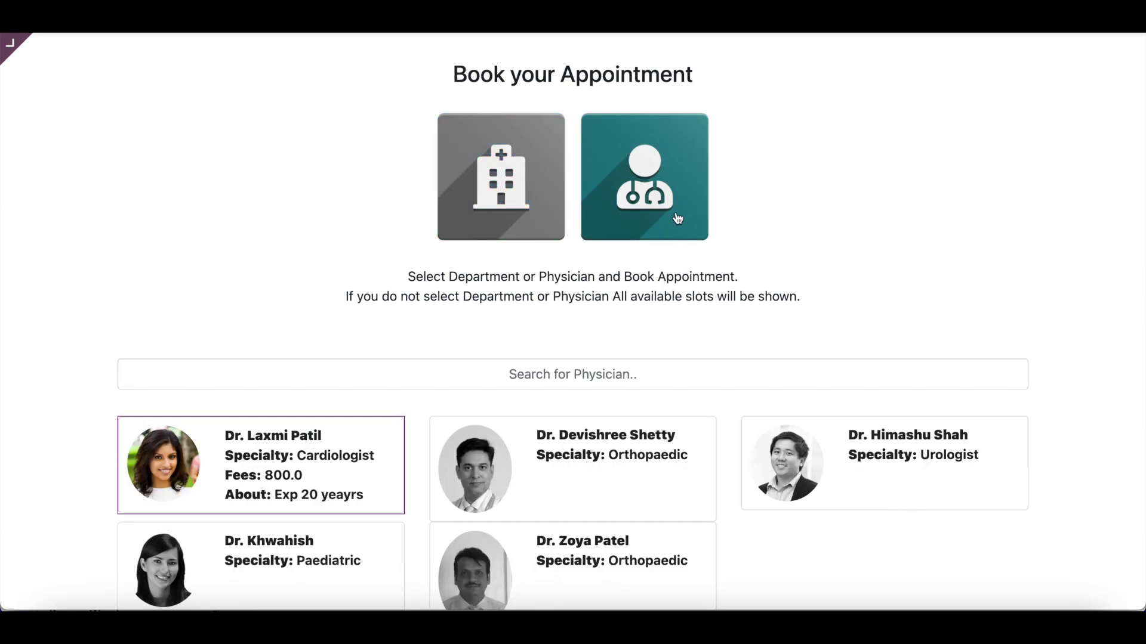
scroll(453, 345, "down", 2)
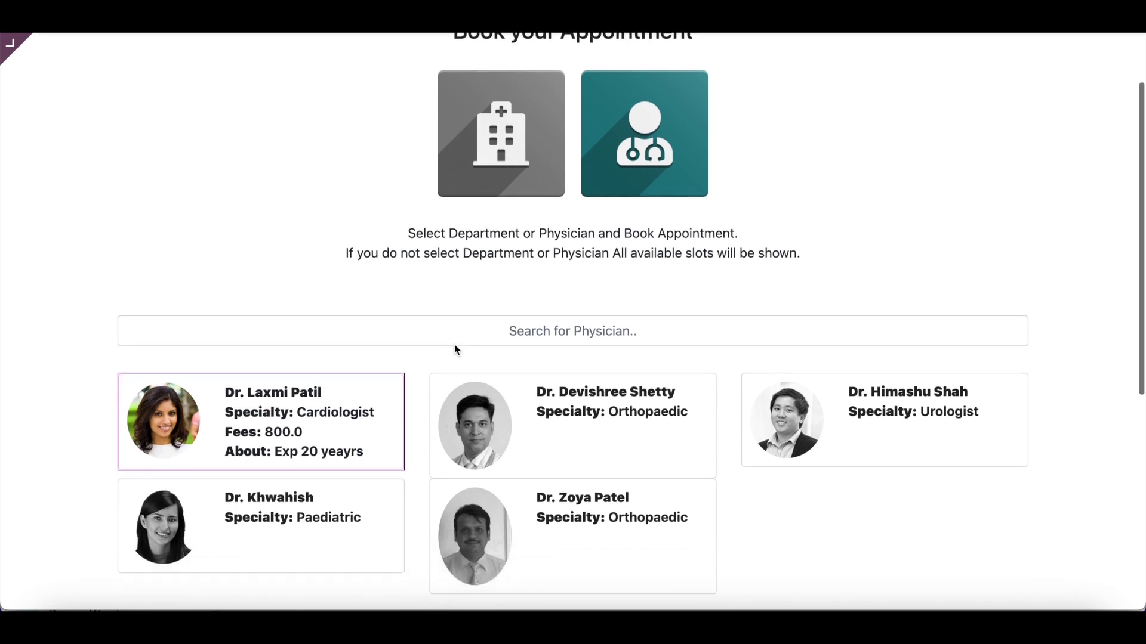
left_click(468, 328)
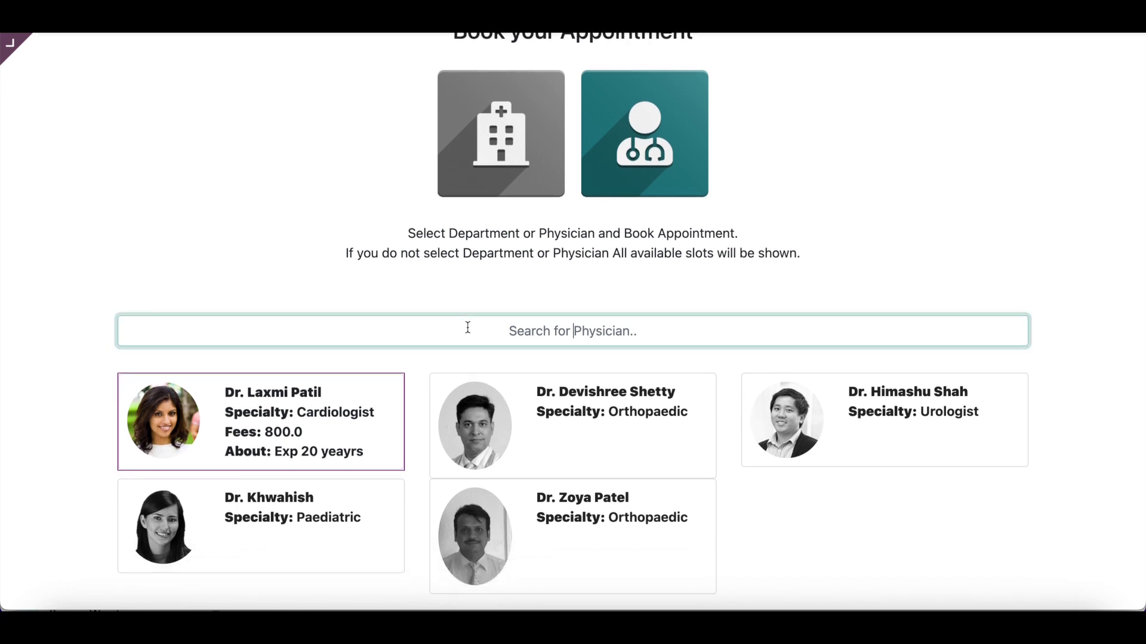
type("dev")
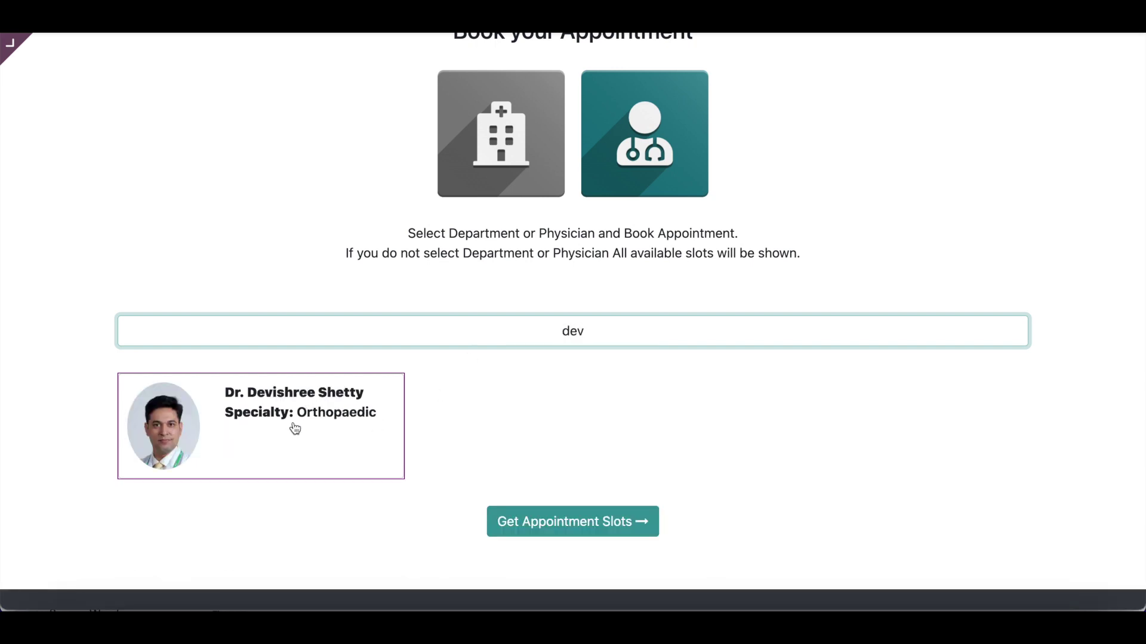
double_click(563, 331)
key("BackSpace")
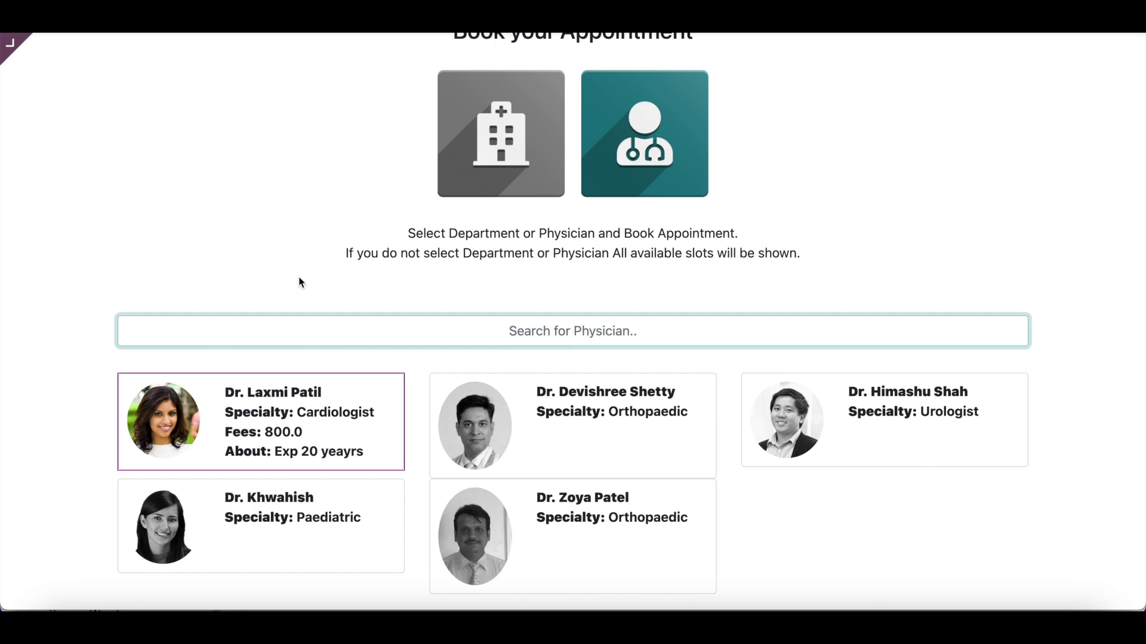
scroll(322, 266, "up", 2)
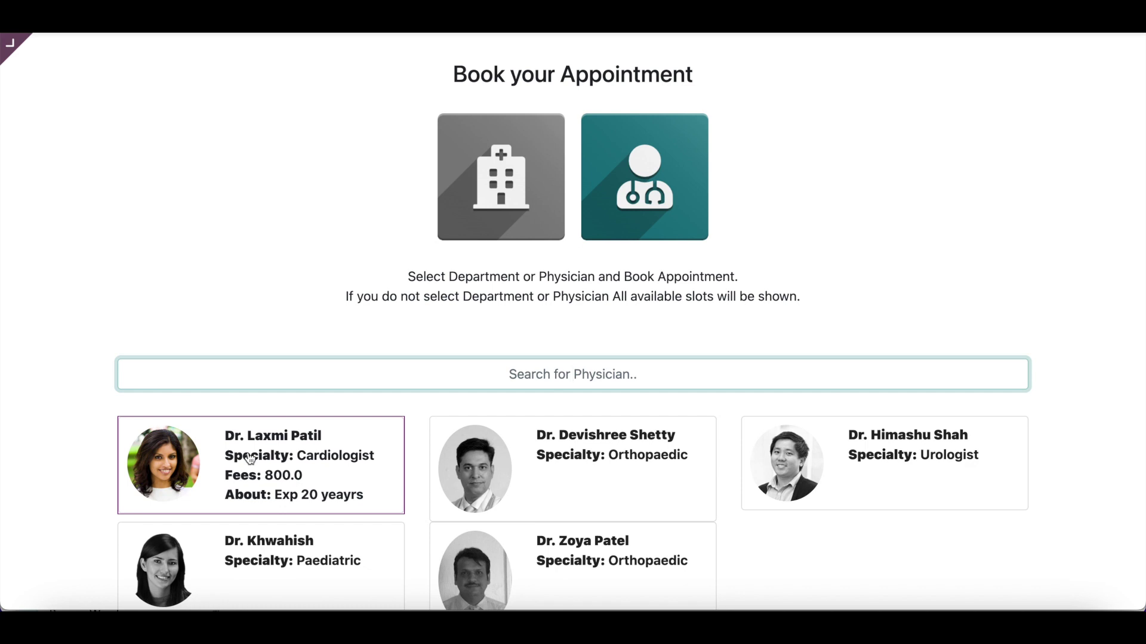
left_click(489, 208)
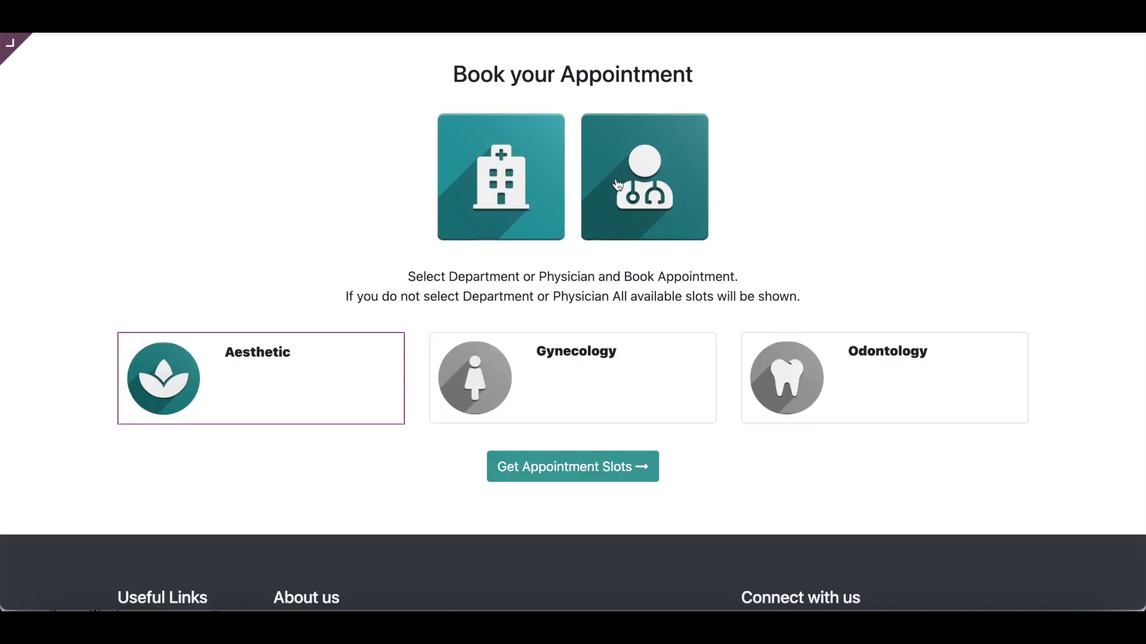
left_click(646, 182)
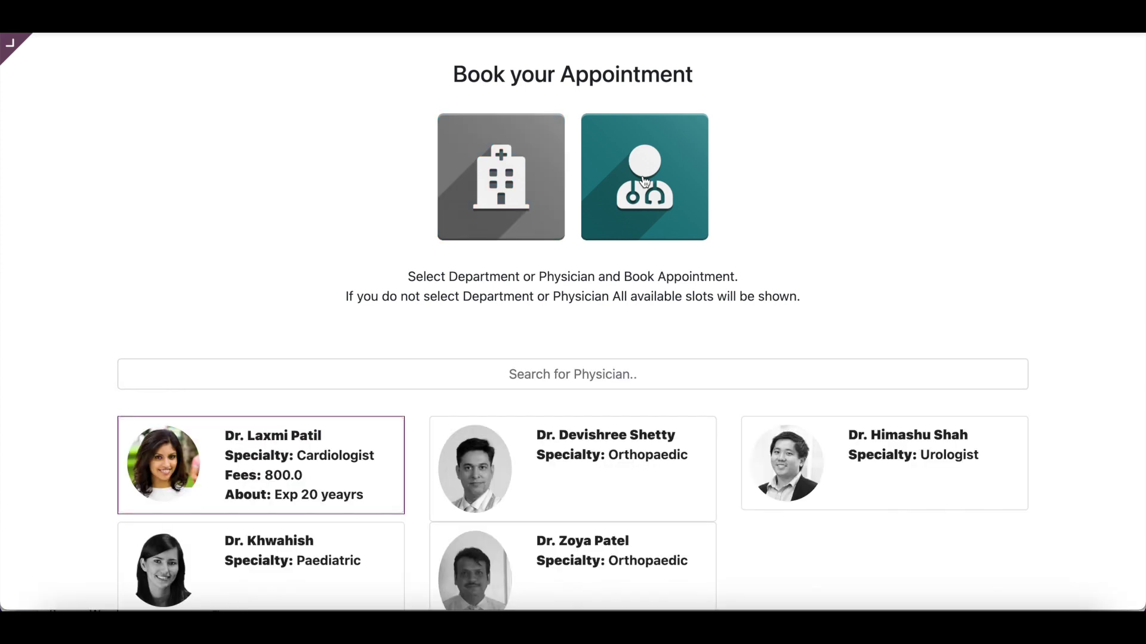
scroll(292, 317, "down", 1)
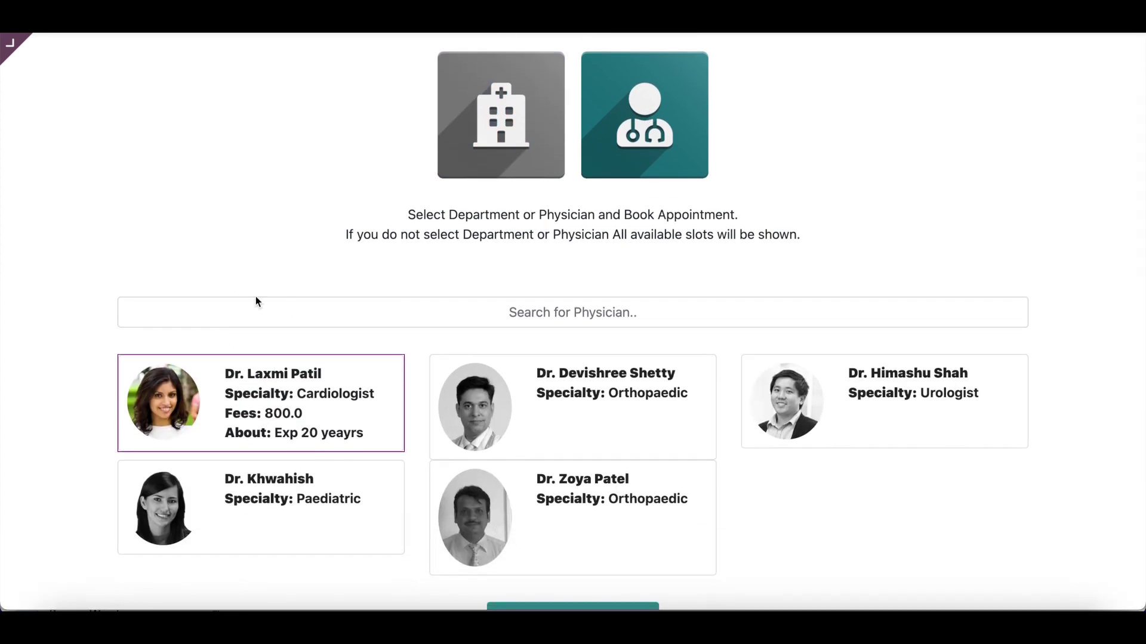
scroll(253, 298, "down", 1)
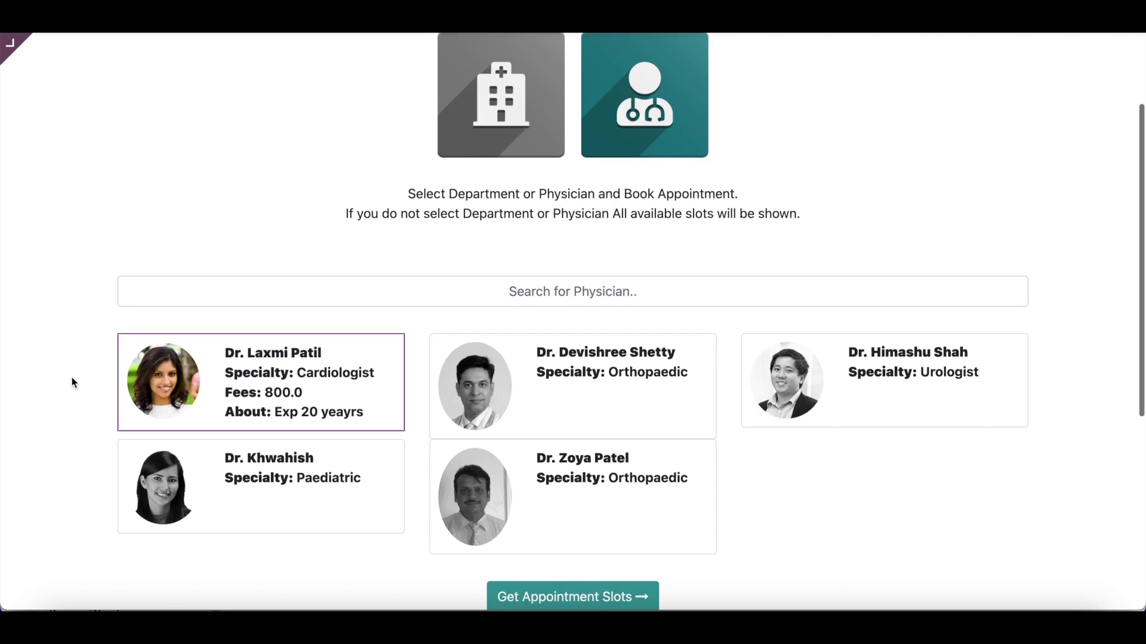
scroll(297, 285, "down", 1)
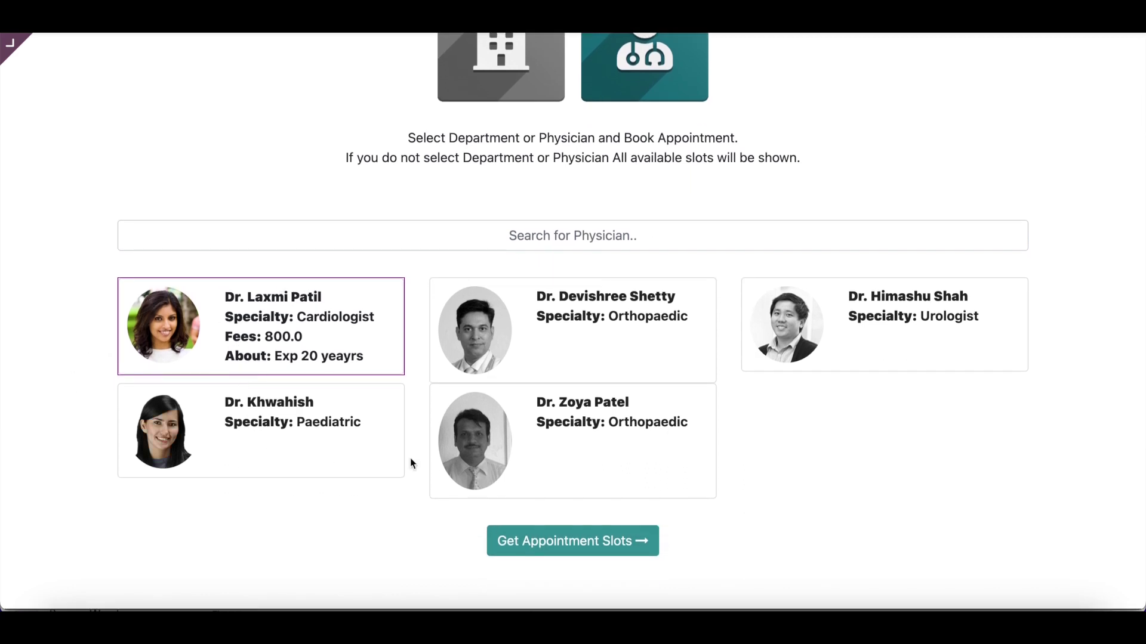
left_click(545, 535)
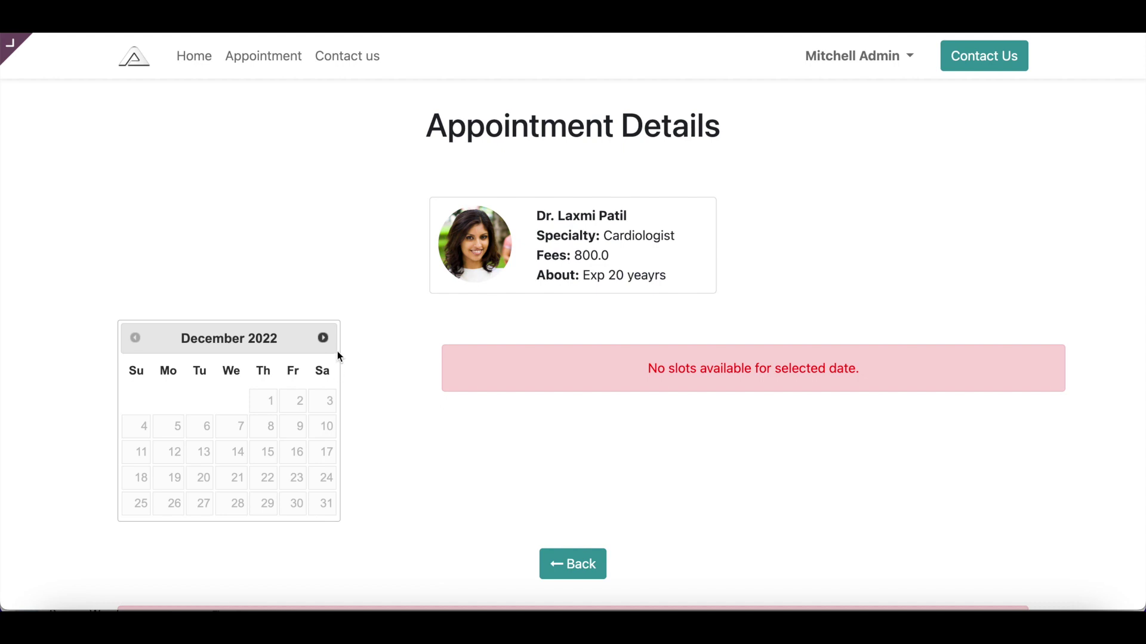
Move the calendar to January 2023, pick the 2nd, and confirm the 11:30 - 12:00 slot.
left_click(323, 338)
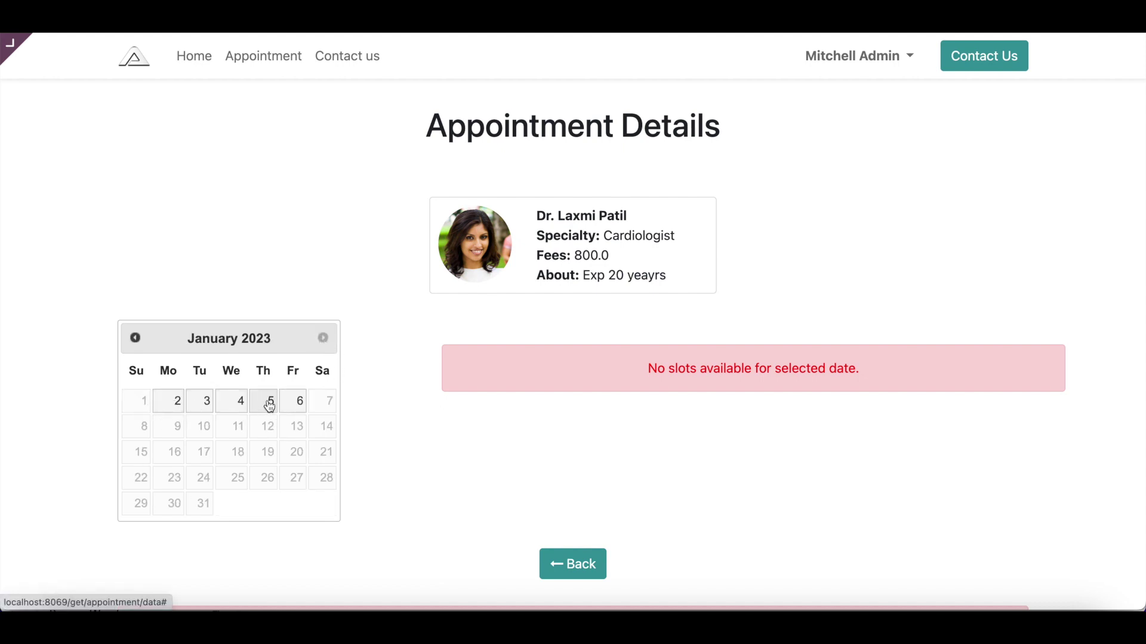
left_click(169, 402)
left_click(205, 405)
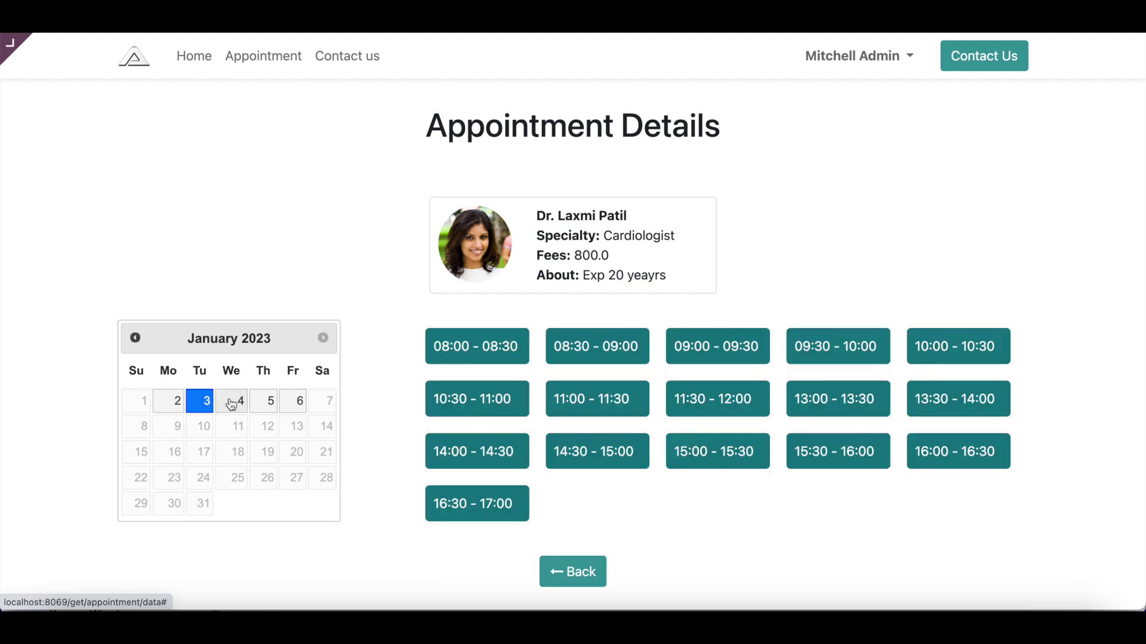
left_click(169, 404)
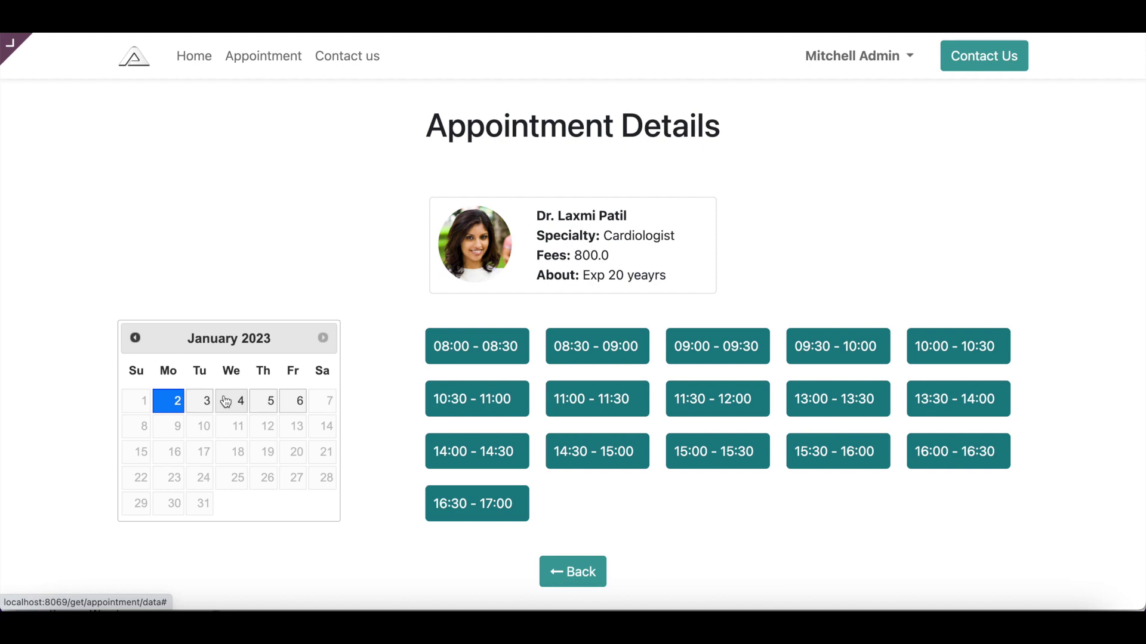
left_click(688, 404)
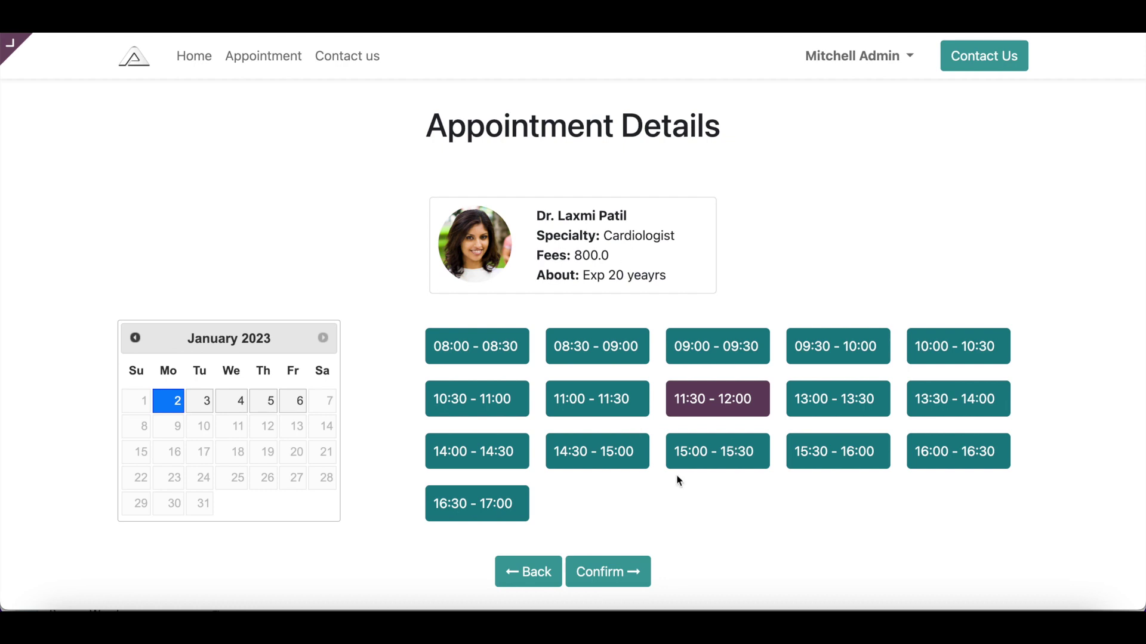
left_click(602, 573)
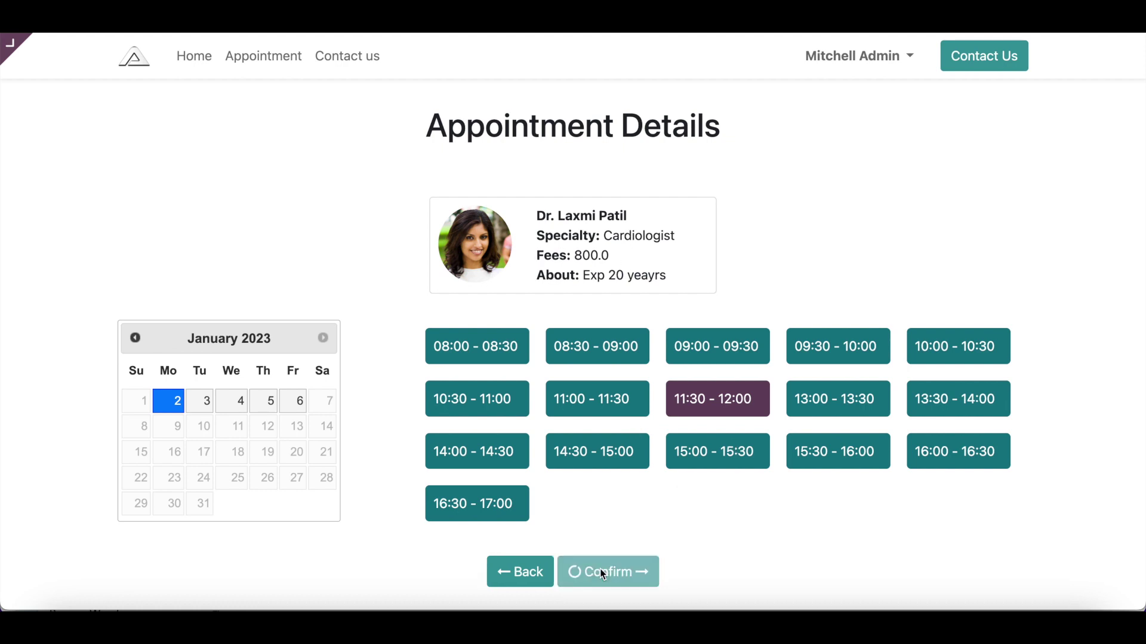
Enter 'Vomiting' as the chief complaint on the booking form.
left_click(540, 376)
scroll(541, 377, "down", 1)
scroll(540, 377, "down", 3)
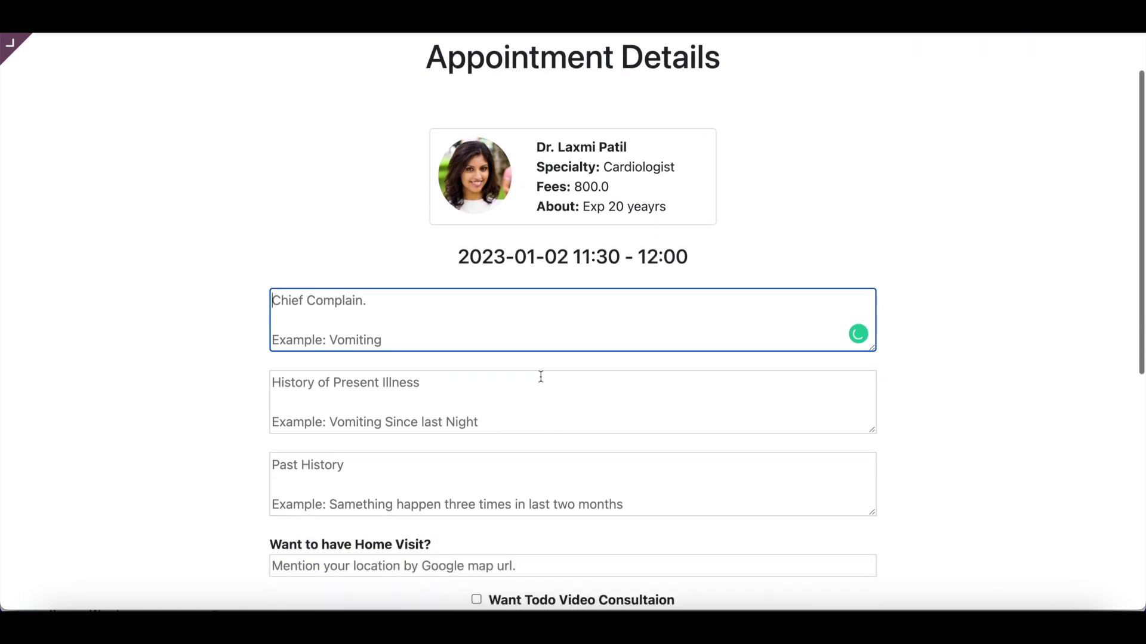
left_click(479, 386)
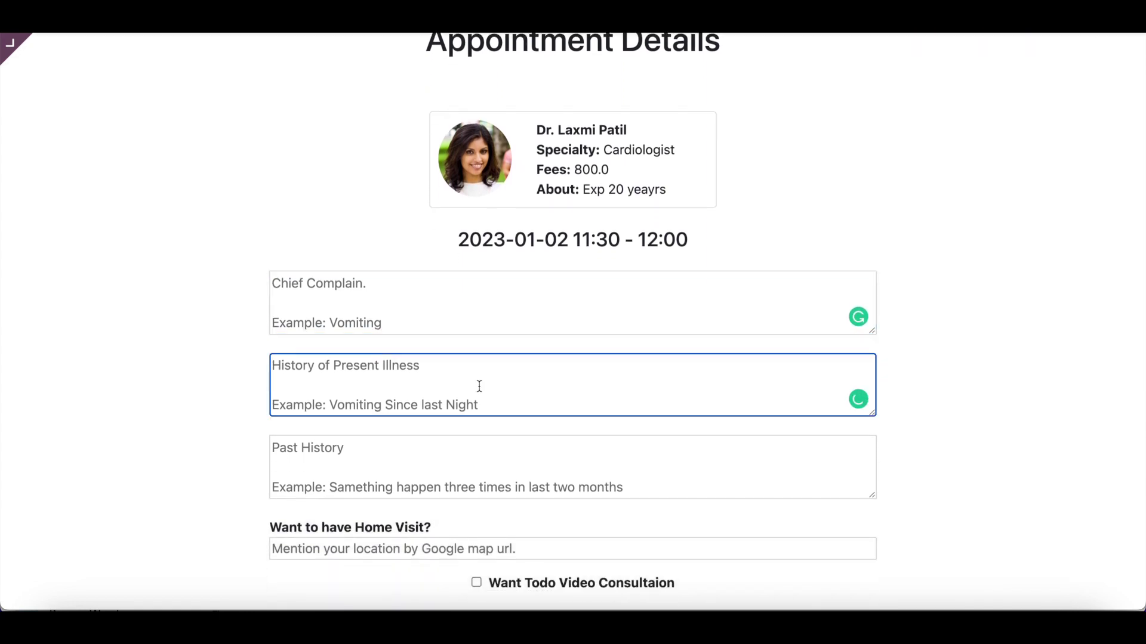
left_click(450, 307)
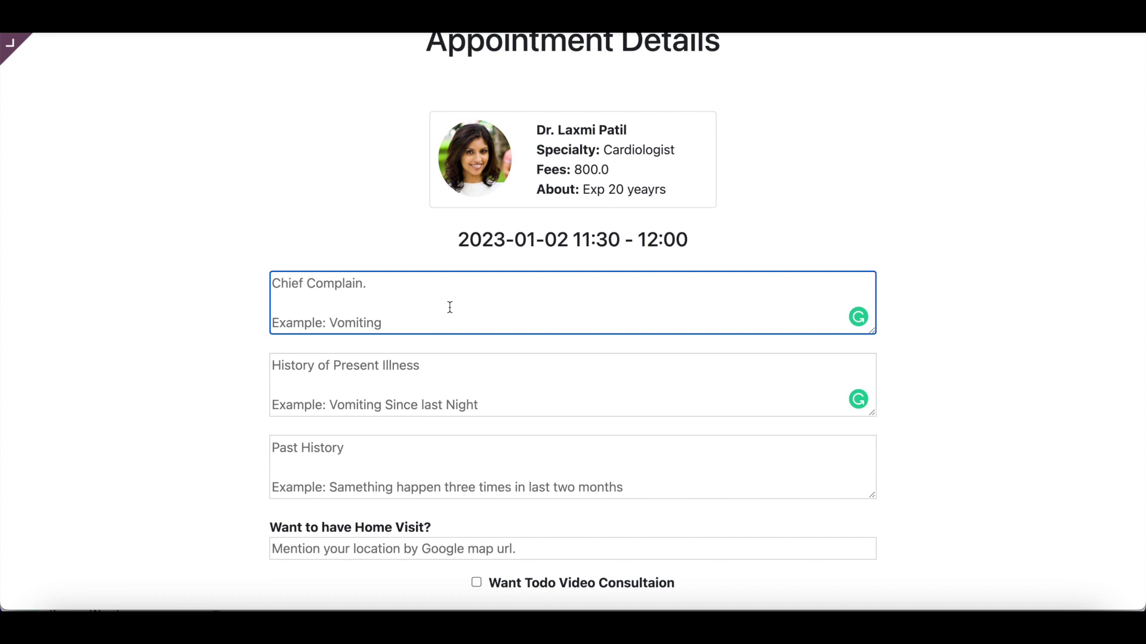
type("Vomiting")
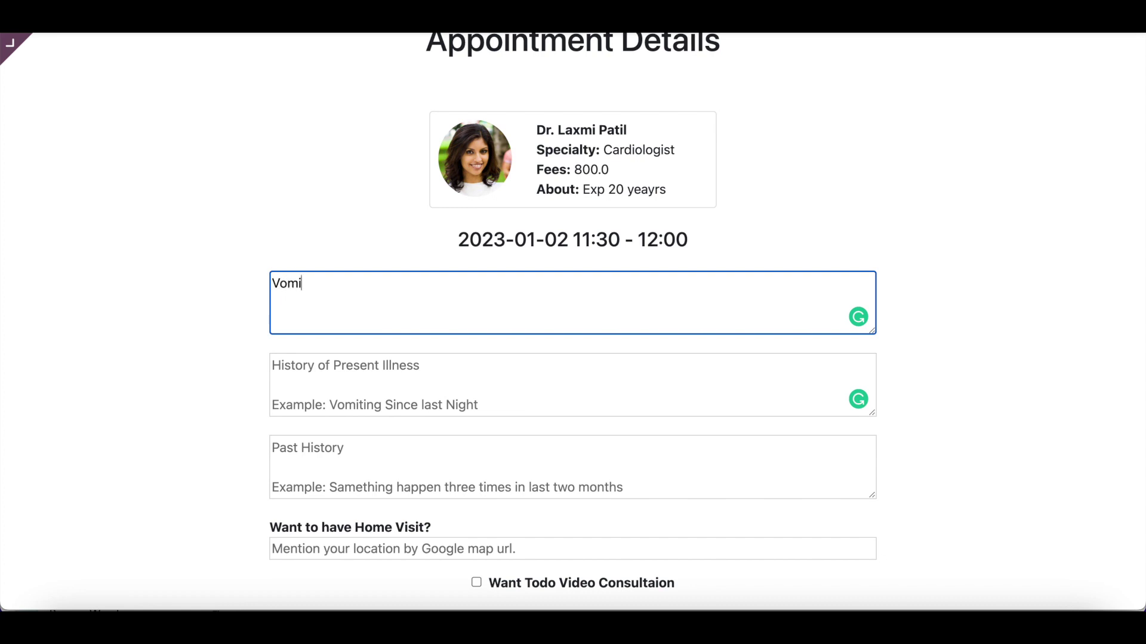
Fill History of Present Illness with 'Vomiting since last night' and Past History with 'two times in last 2 months'.
left_click(439, 377)
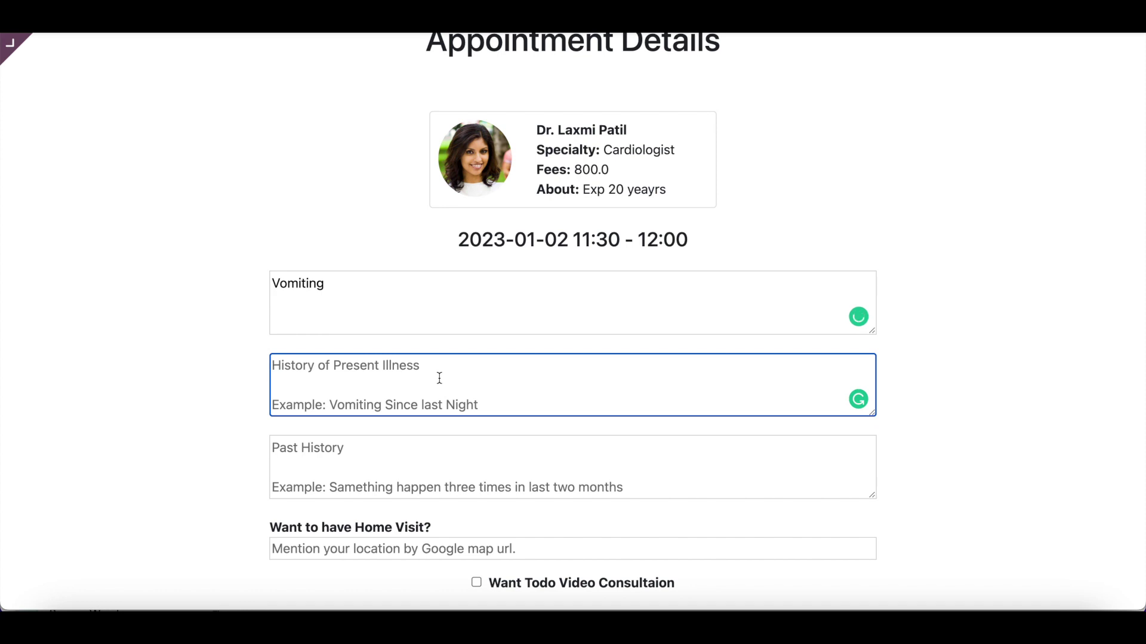
type("Vomitin")
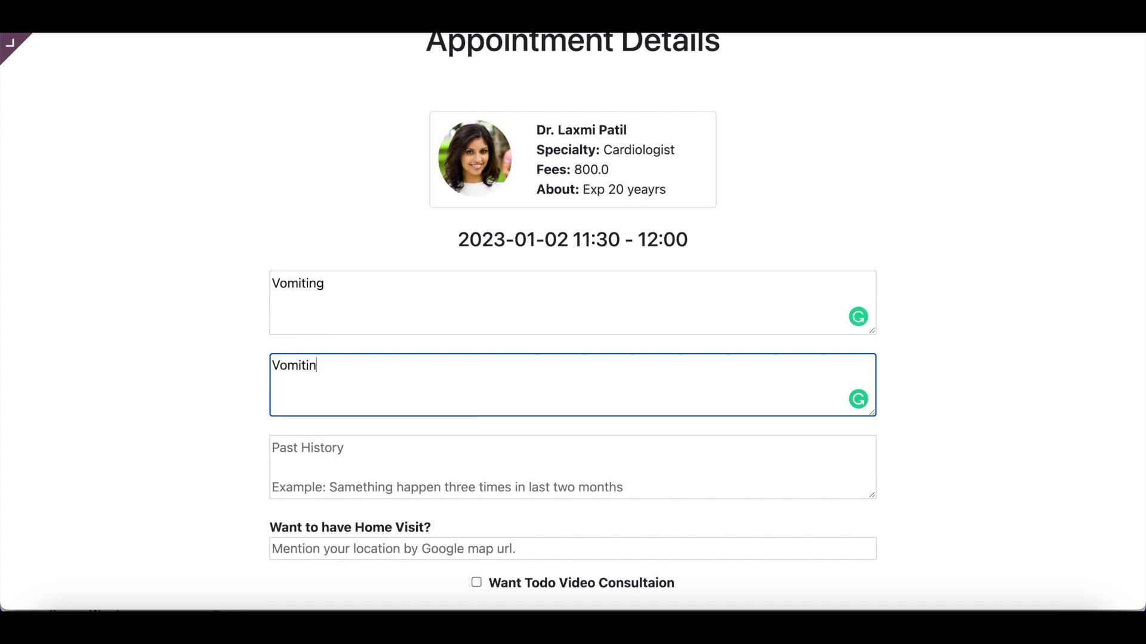
type("g since last nighty")
key("BackSpace")
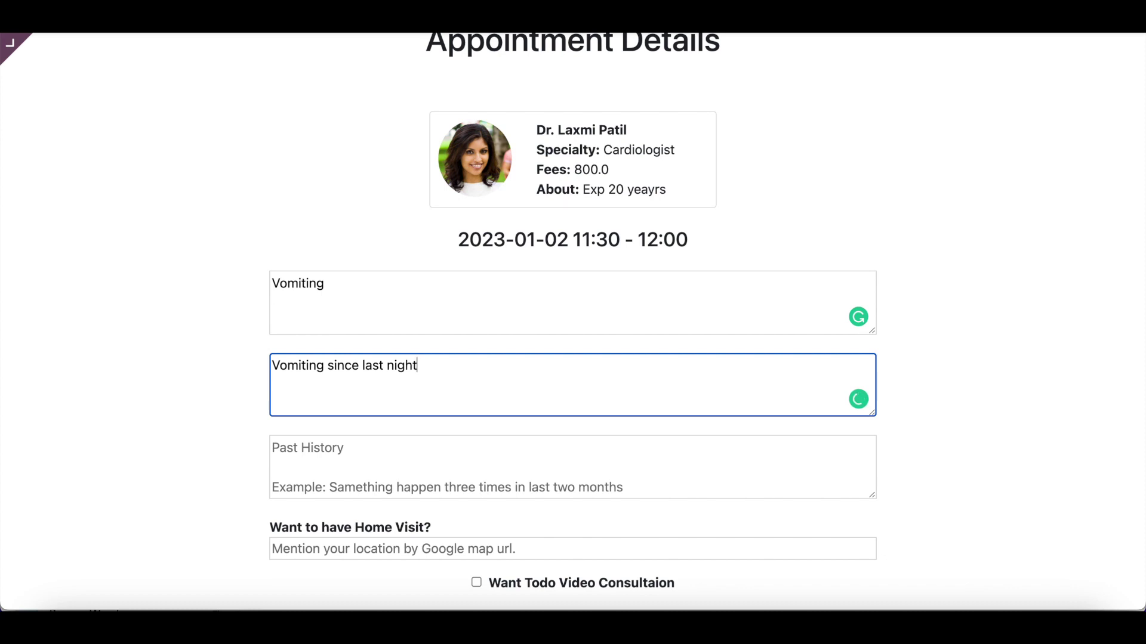
left_click(351, 448)
scroll(350, 448, "down", 1)
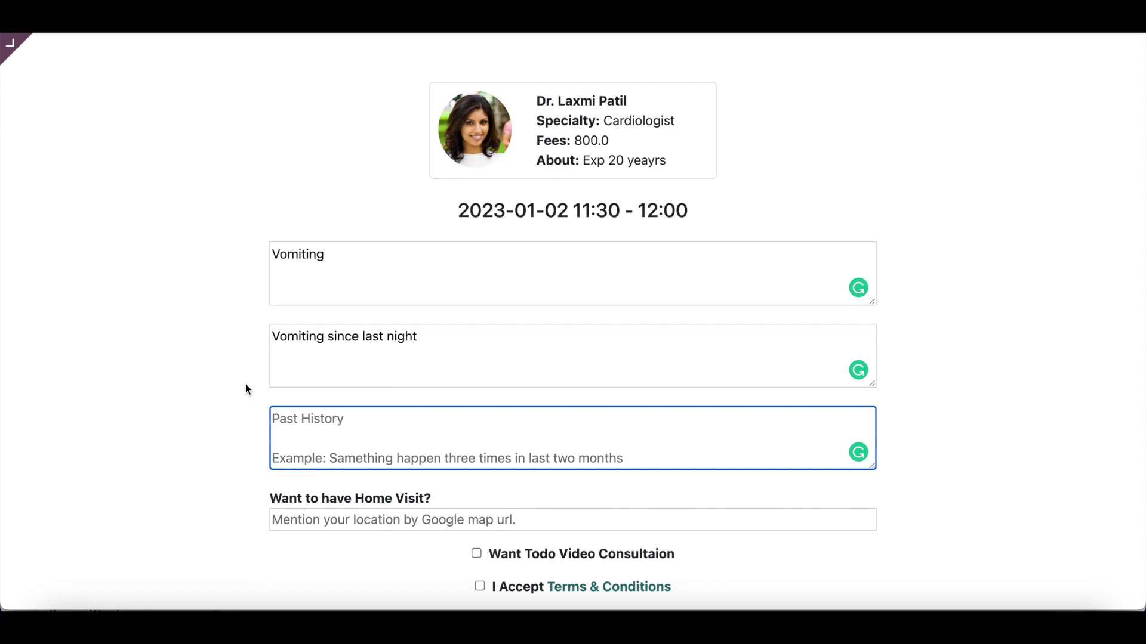
type("two tim")
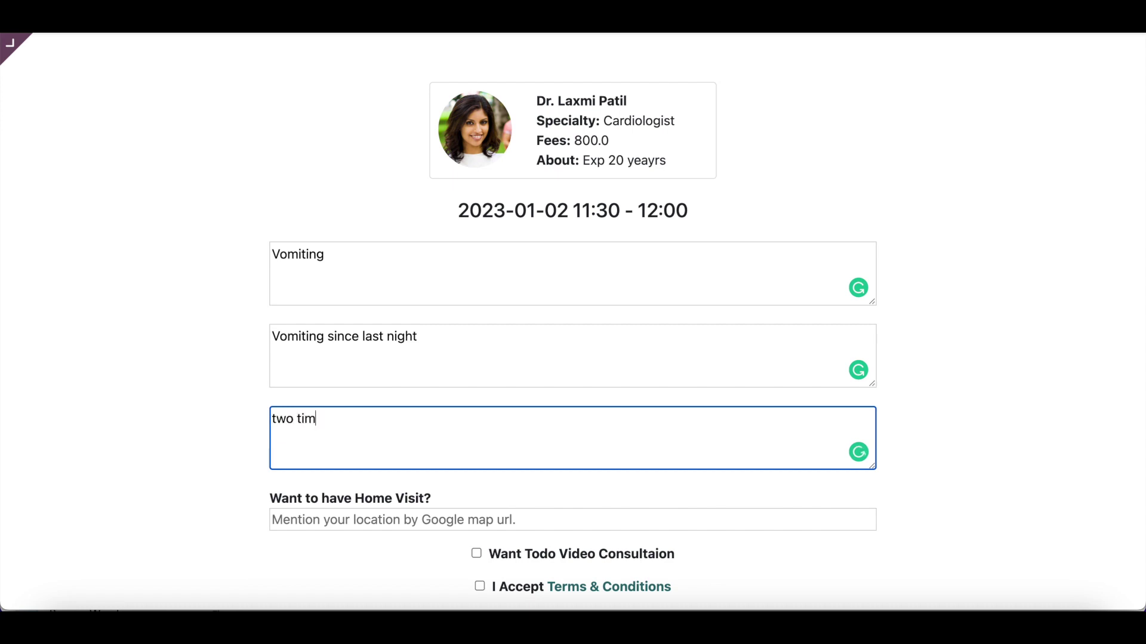
type("es in last 2 months")
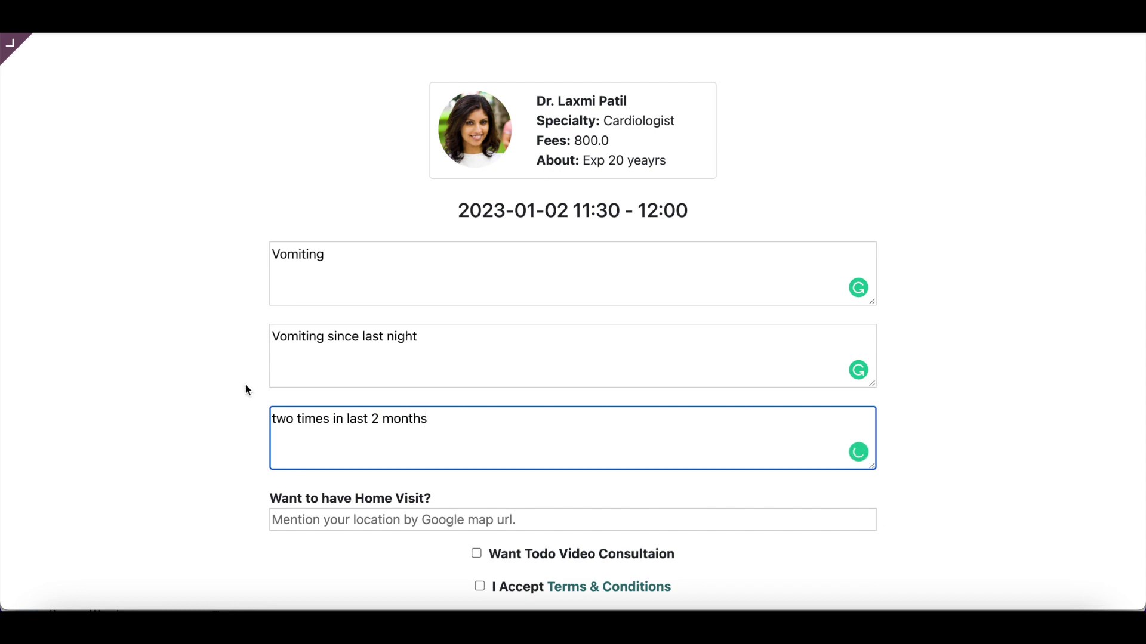
scroll(249, 392, "down", 3)
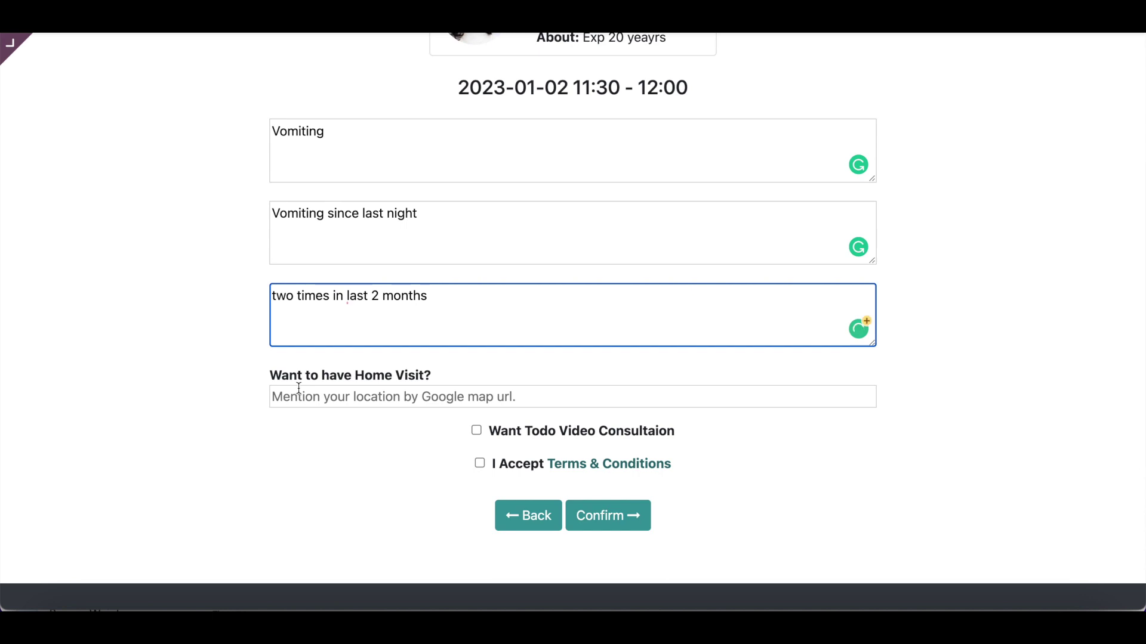
left_click(329, 399)
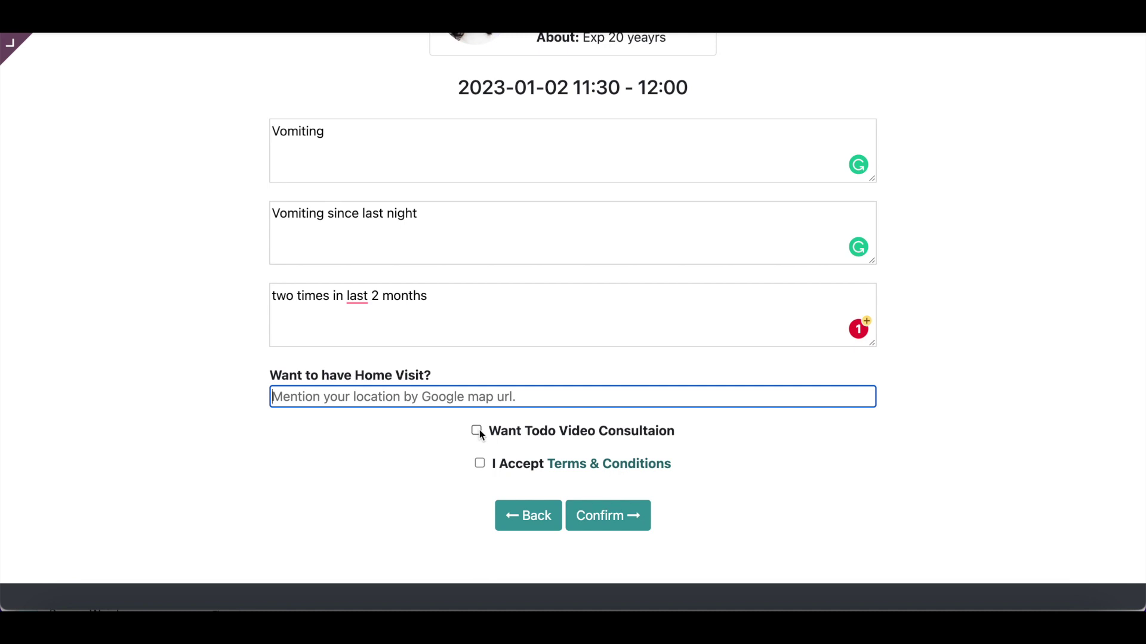
Accept the terms and conditions and confirm the booking to reach the $800.00 payment page.
left_click(479, 464)
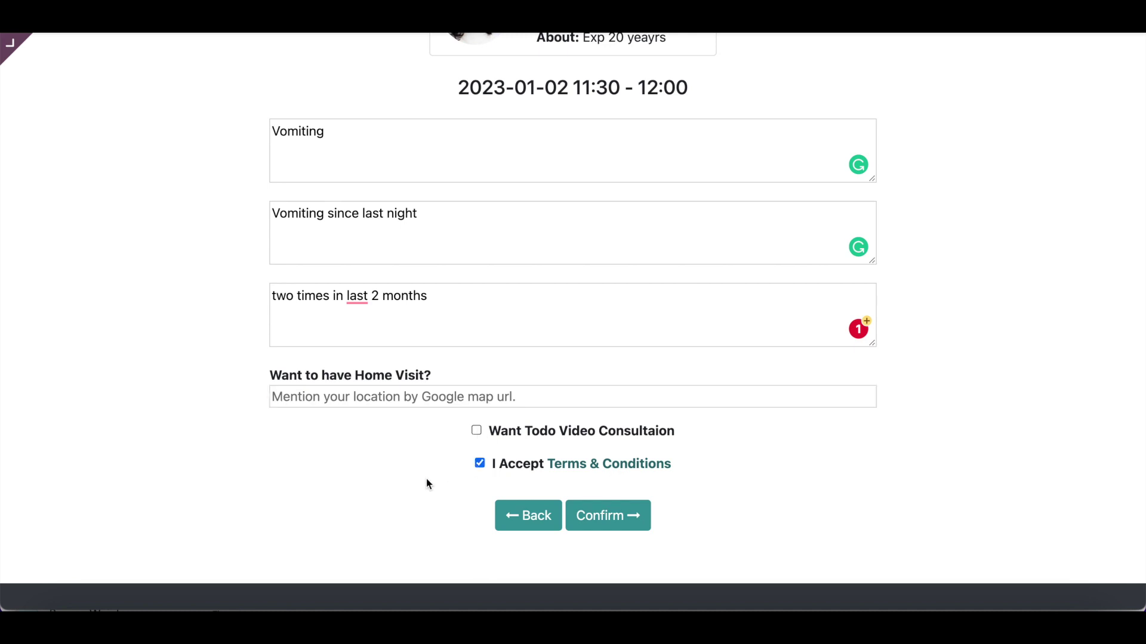
scroll(427, 481, "up", 3)
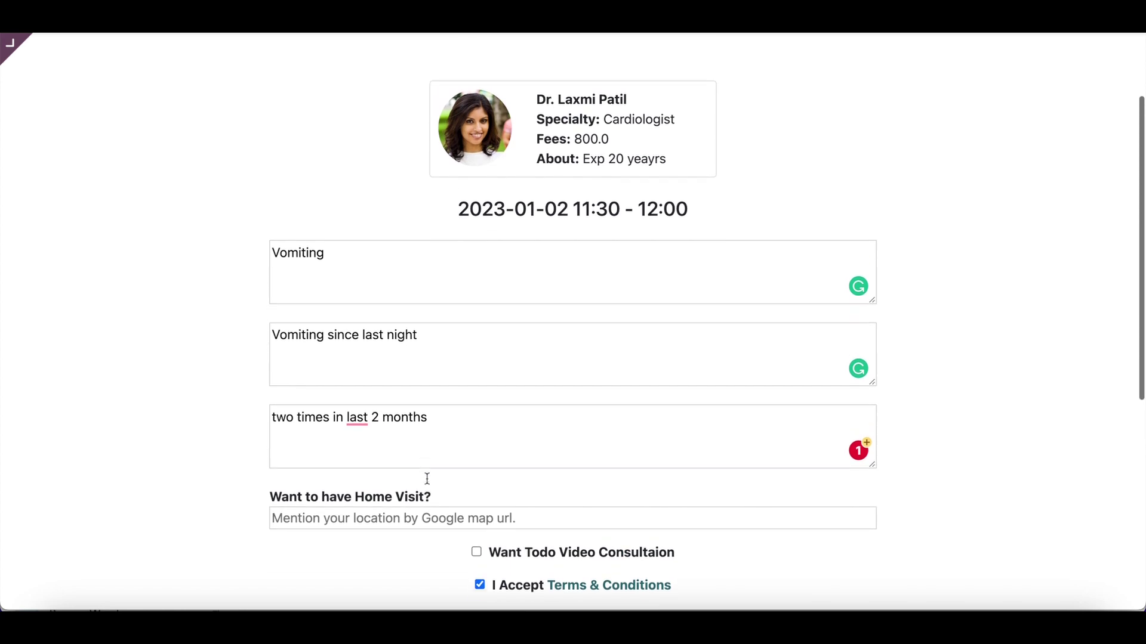
scroll(428, 478, "down", 4)
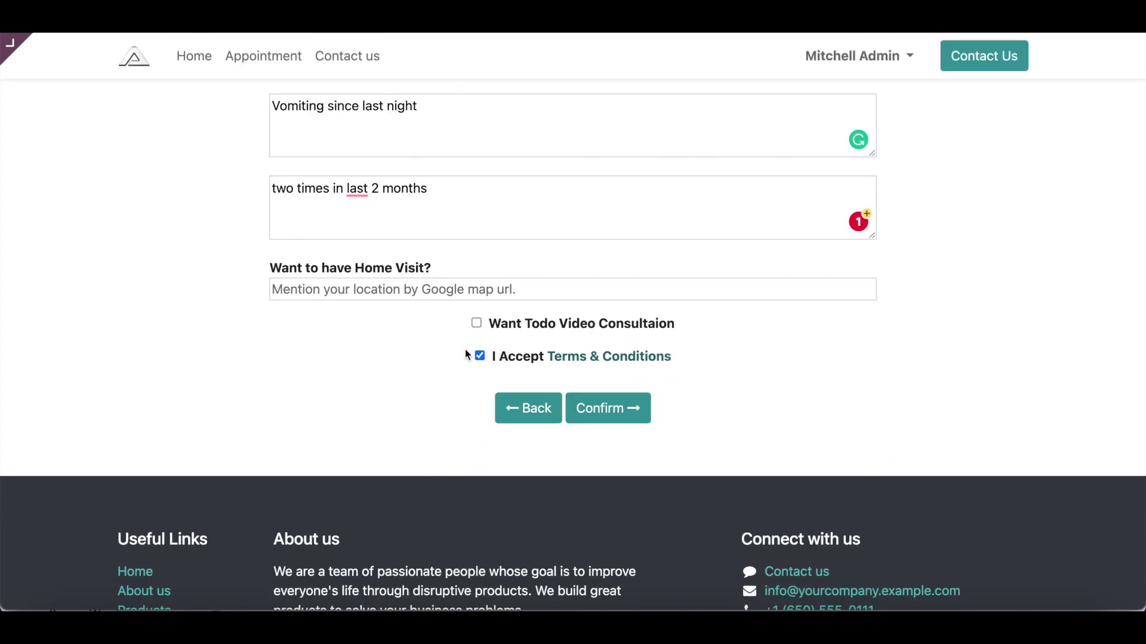
left_click(600, 413)
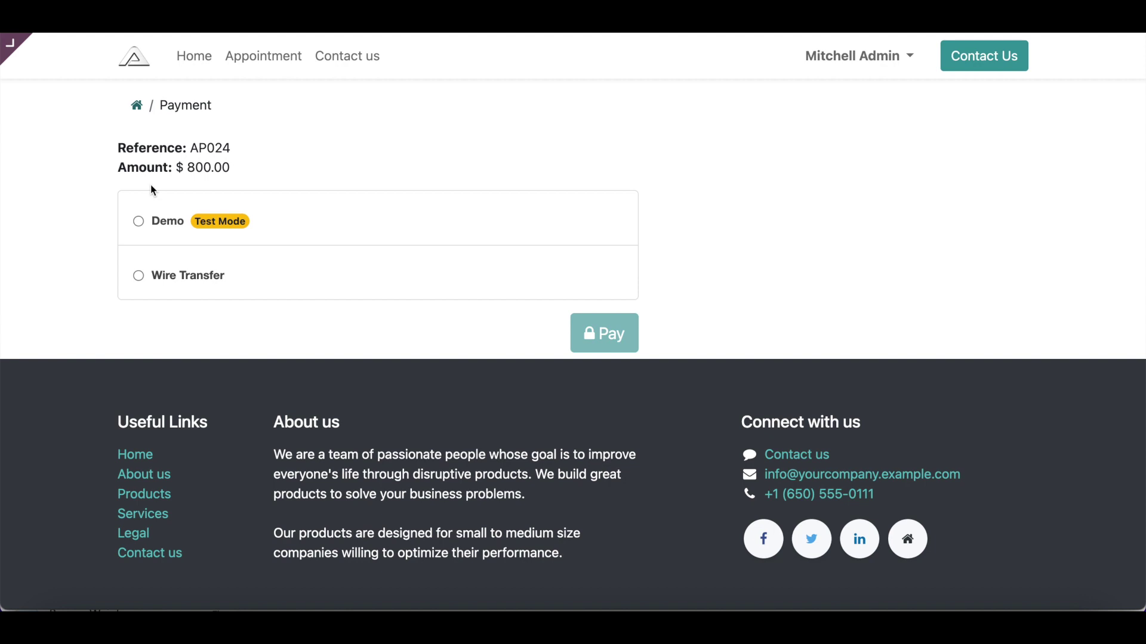
Pay the $800.00 for AP024 with the Demo provider using test details '123'.
left_click(151, 215)
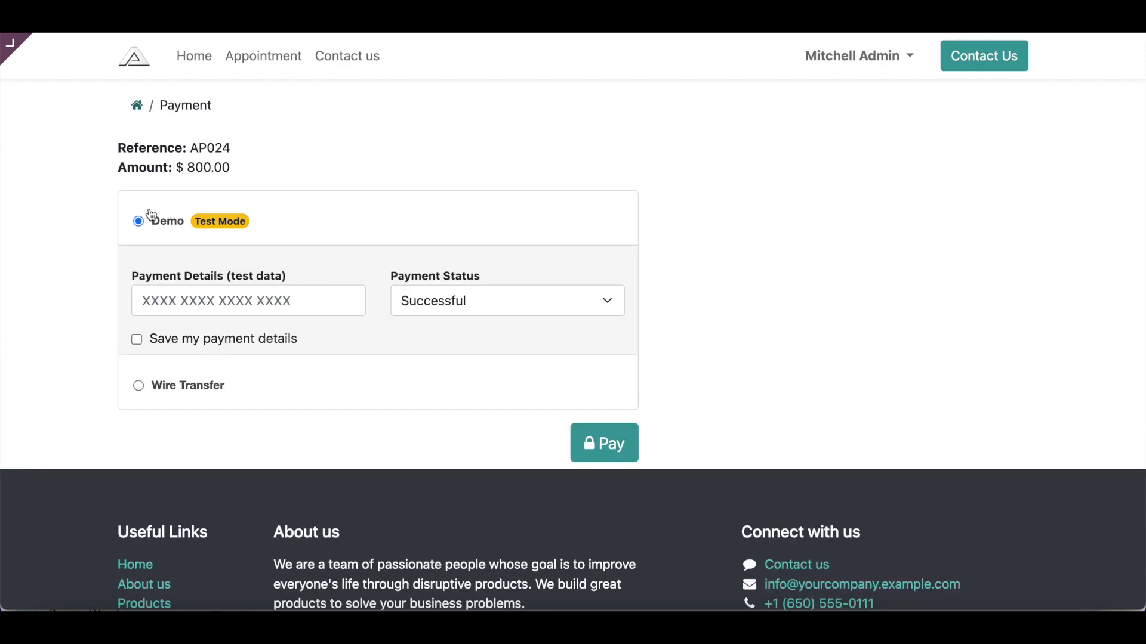
left_click(155, 306)
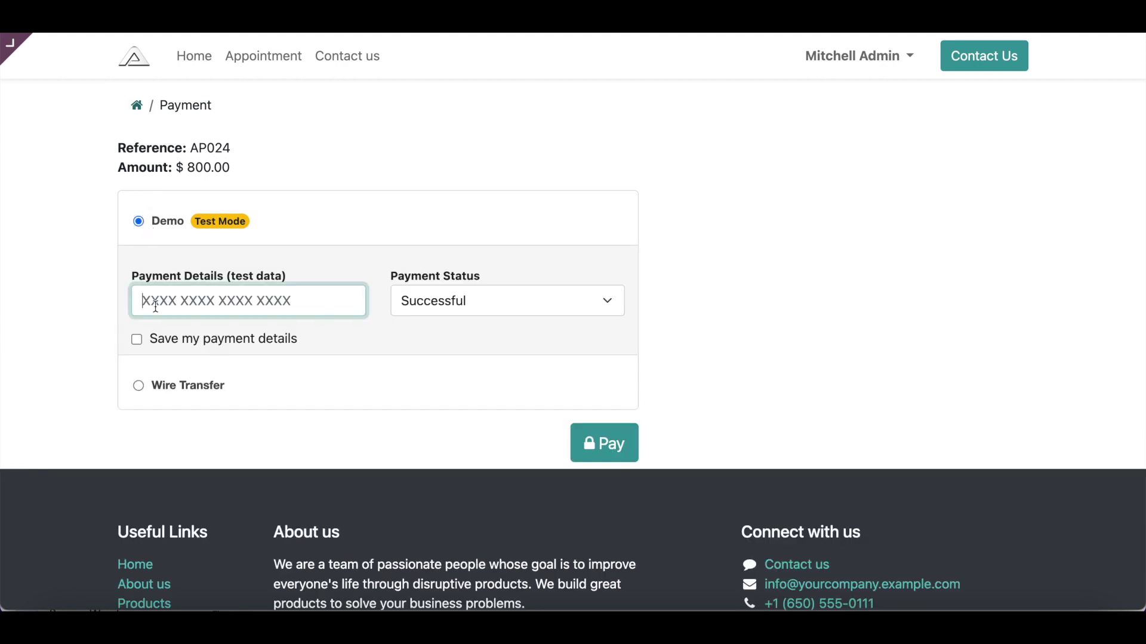
type("123")
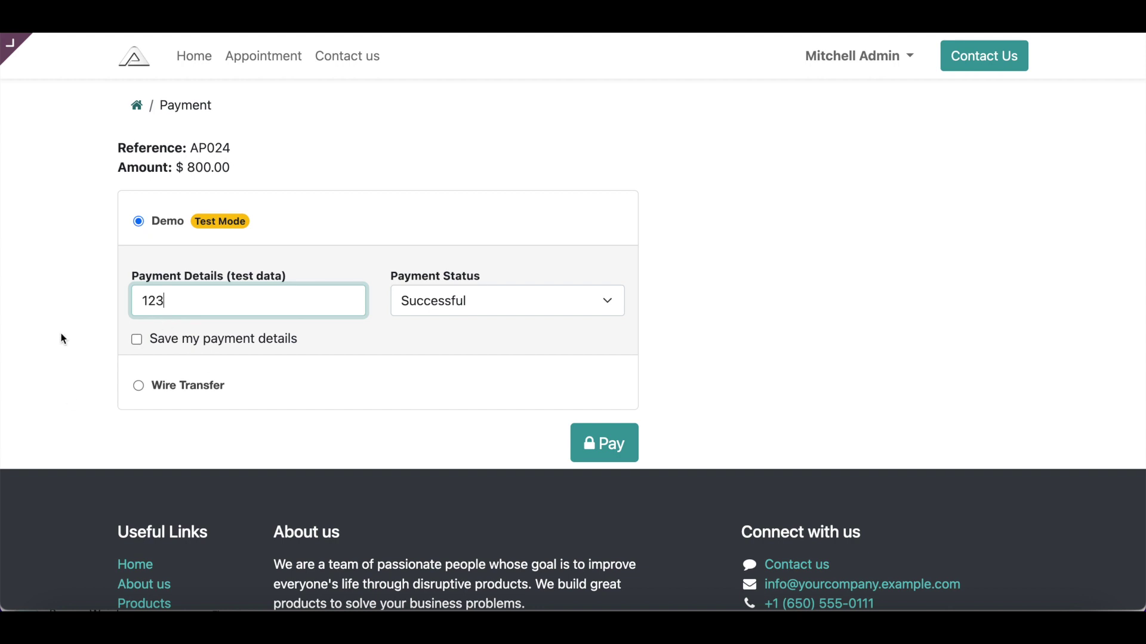
left_click(595, 441)
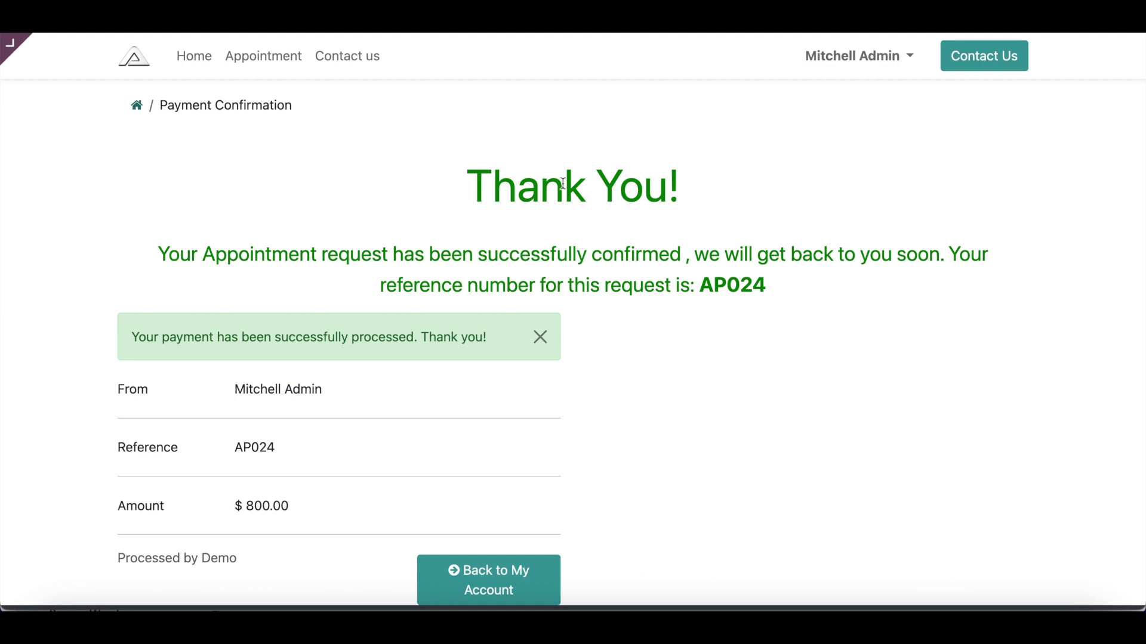
Highlight the Thank You confirmation message and its reference number AP024.
double_click(563, 184)
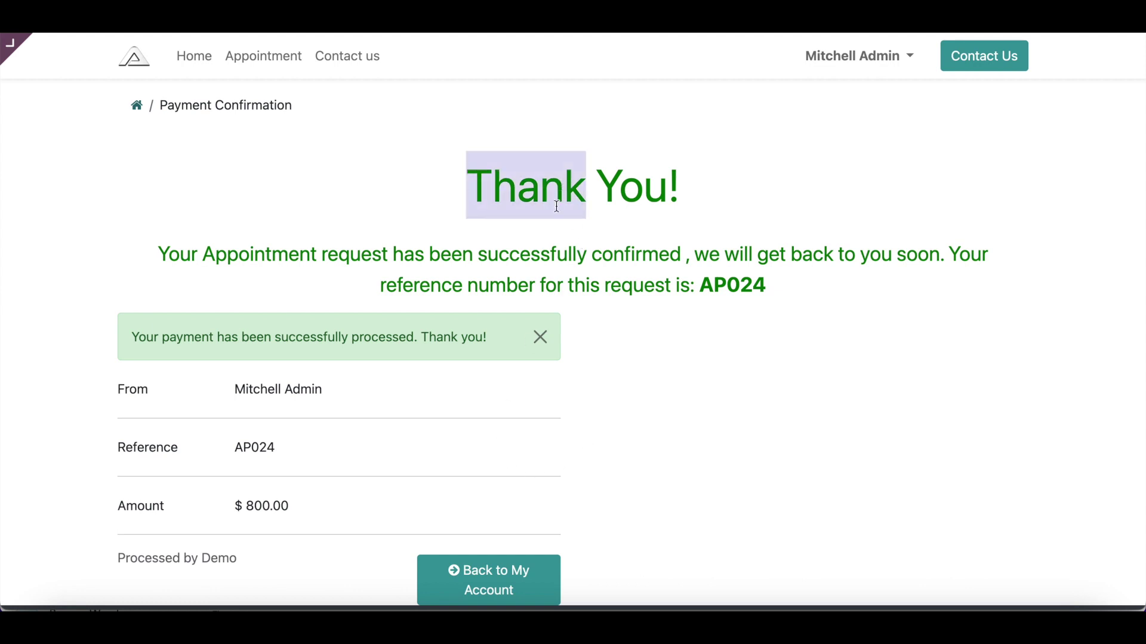
triple_click(520, 253)
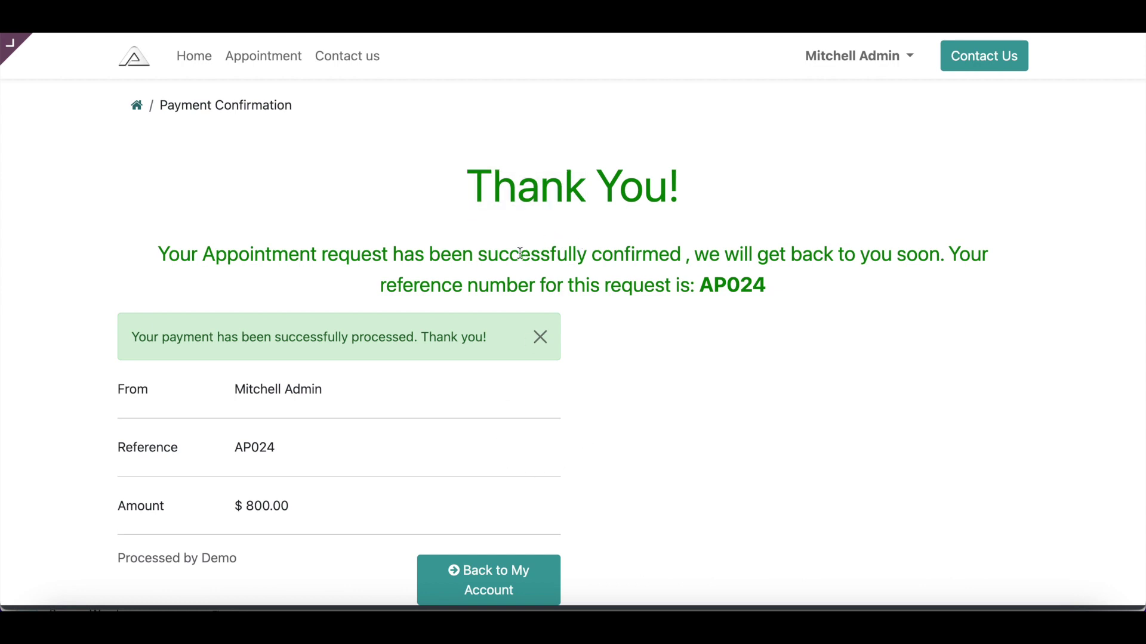
double_click(667, 298)
double_click(729, 281)
Review AP024 under My Account > Appointments, then return to the appointments list.
left_click(865, 59)
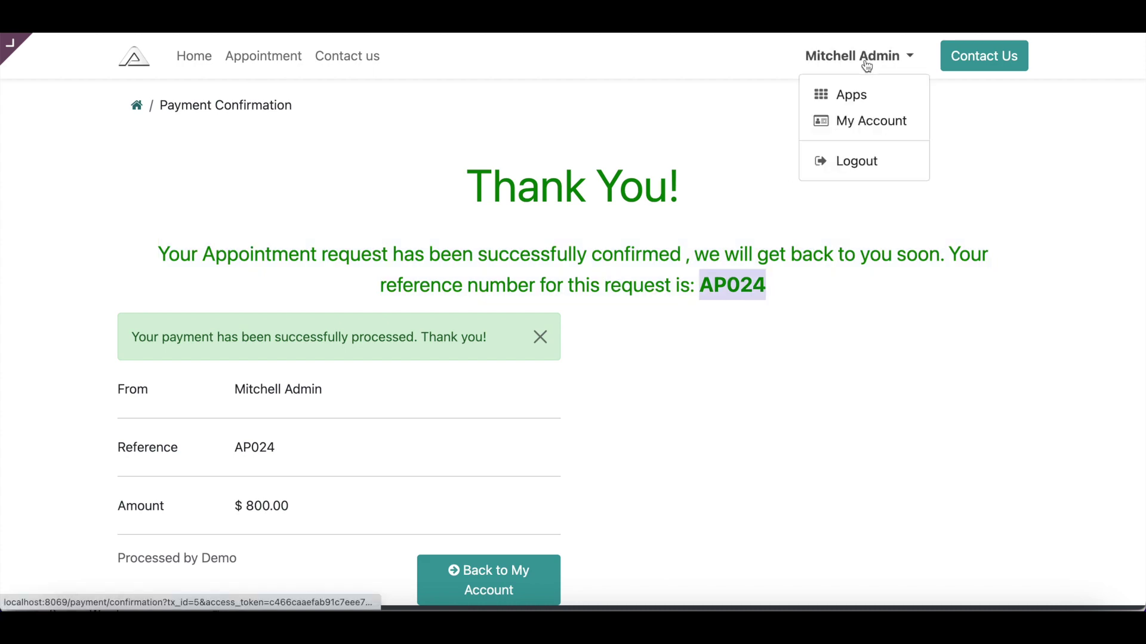
left_click(859, 132)
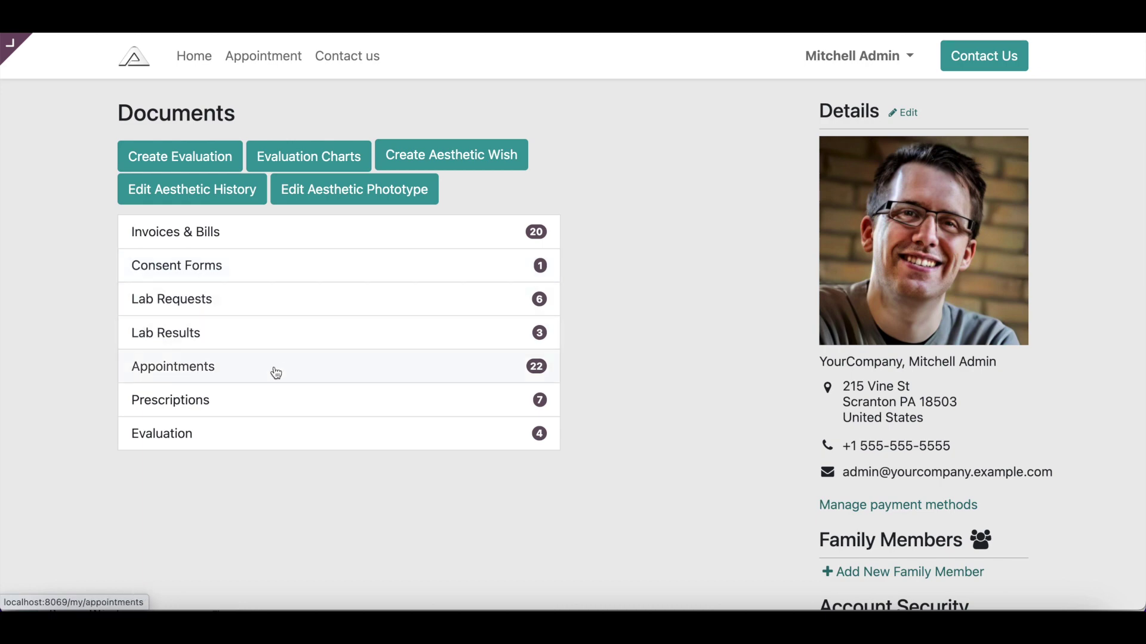
left_click(274, 373)
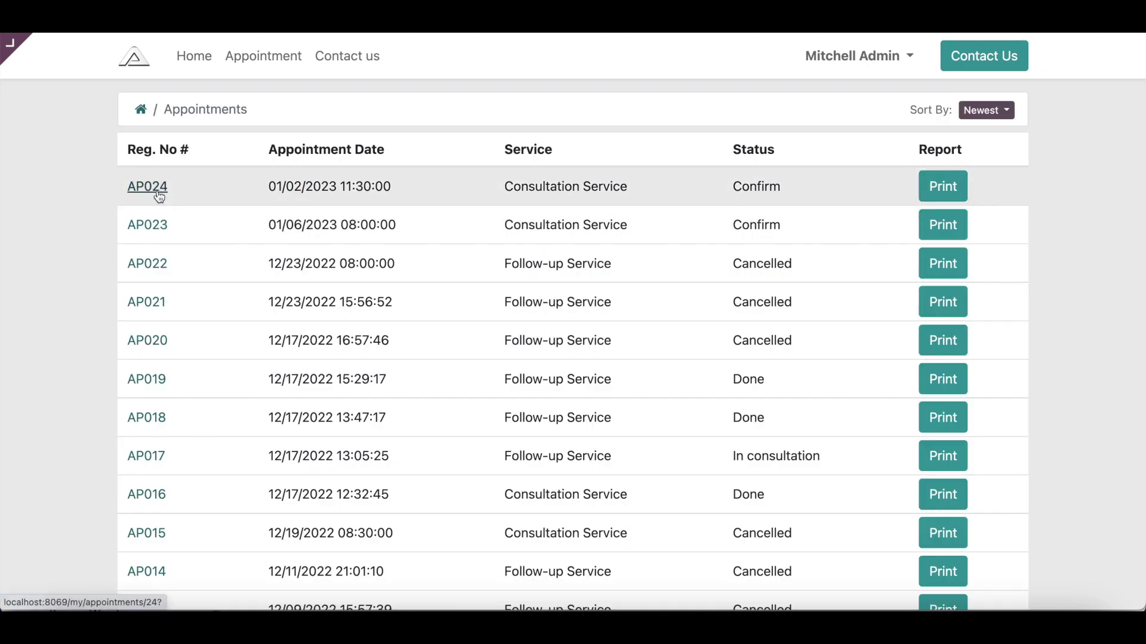
left_click(159, 196)
scroll(156, 355, "down", 5)
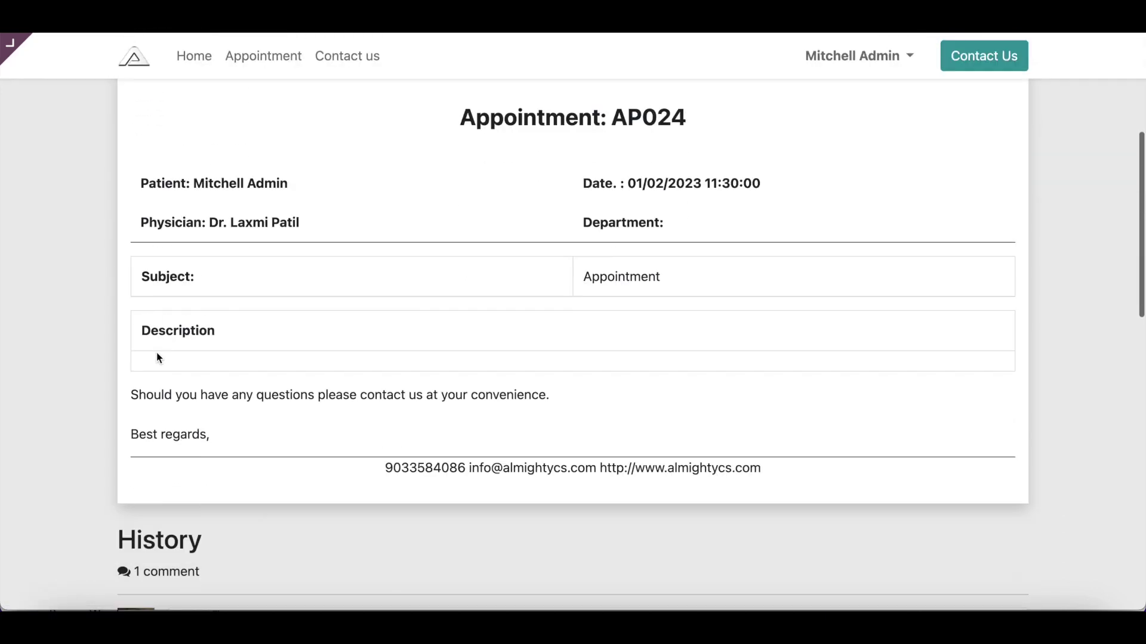
scroll(157, 358, "up", 5)
left_click(199, 111)
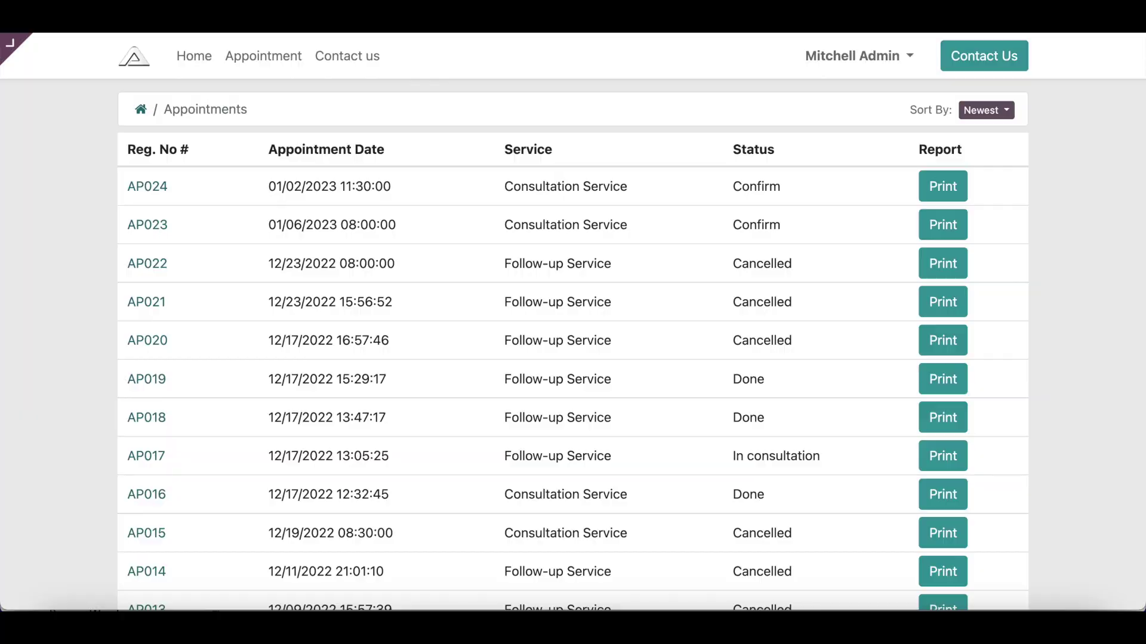
left_click(12, 43)
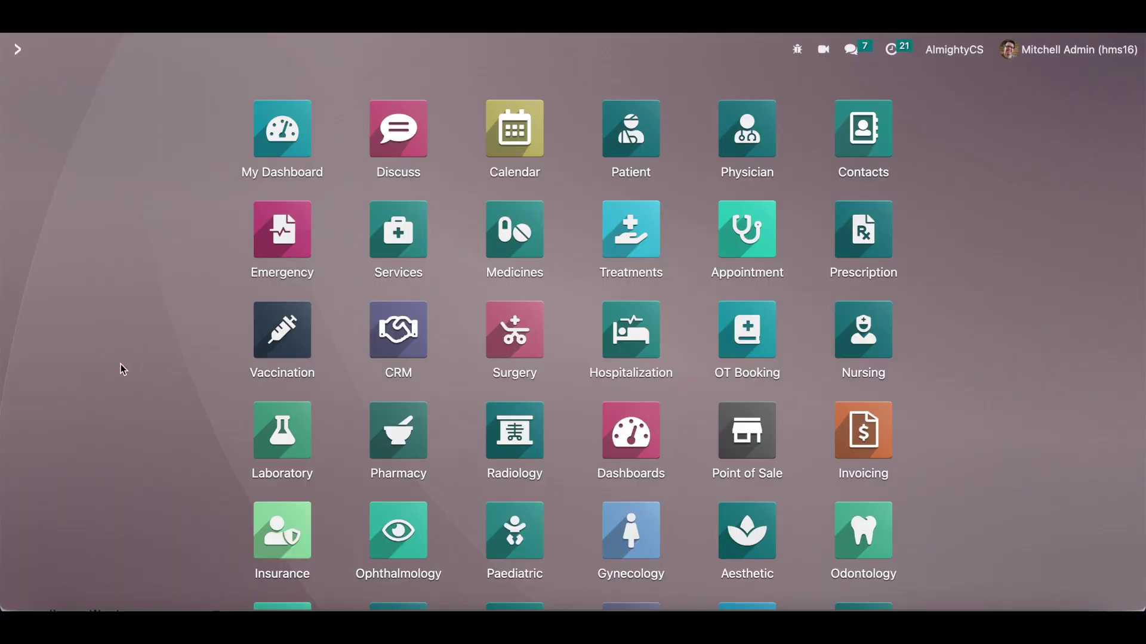
Open the AP024 record from the Appointment app's Online Appointments list.
left_click(760, 231)
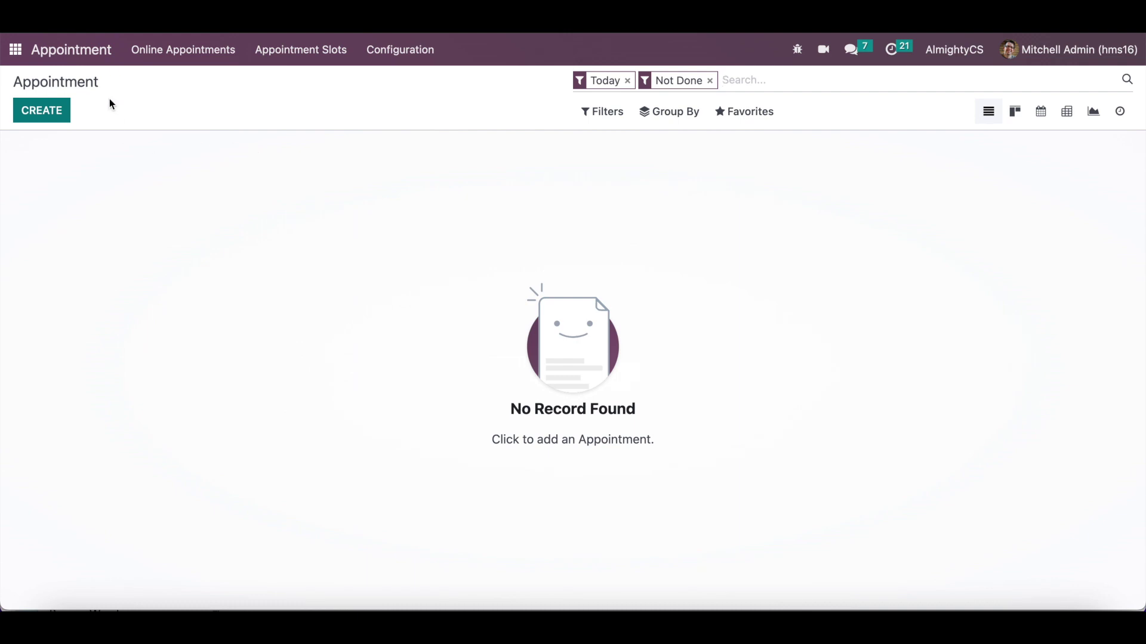
left_click(187, 53)
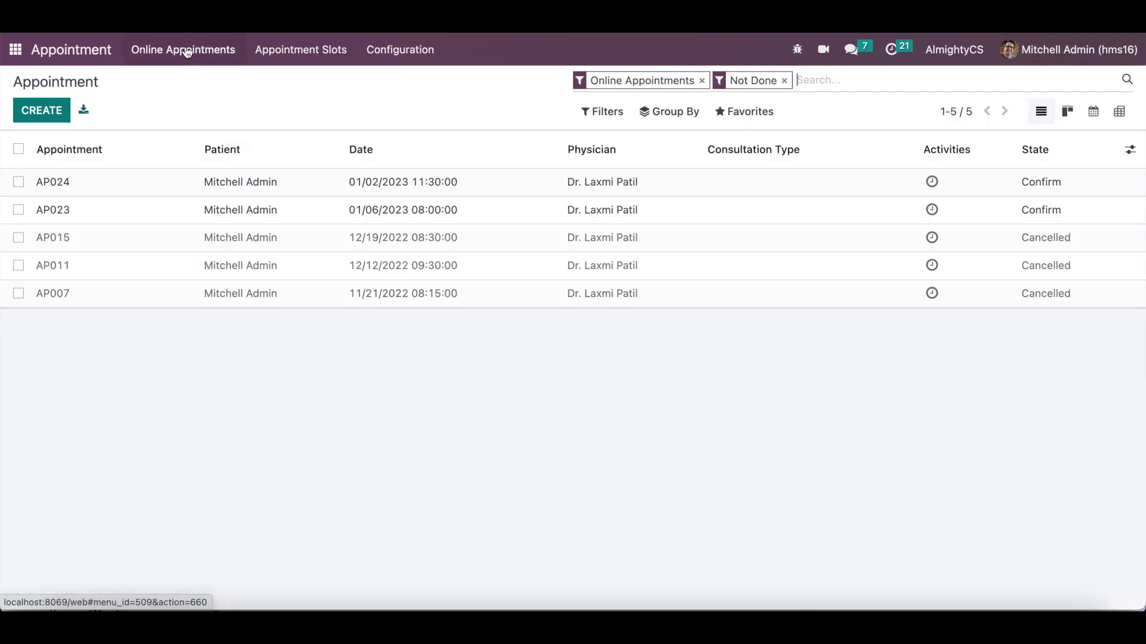
left_click(149, 186)
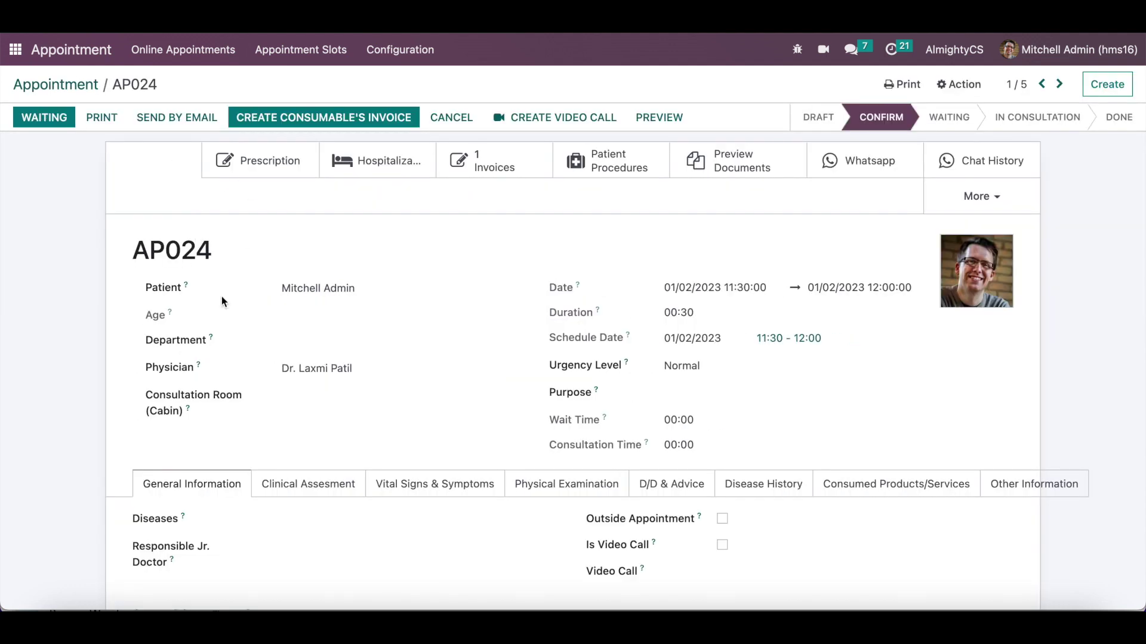
double_click(146, 251)
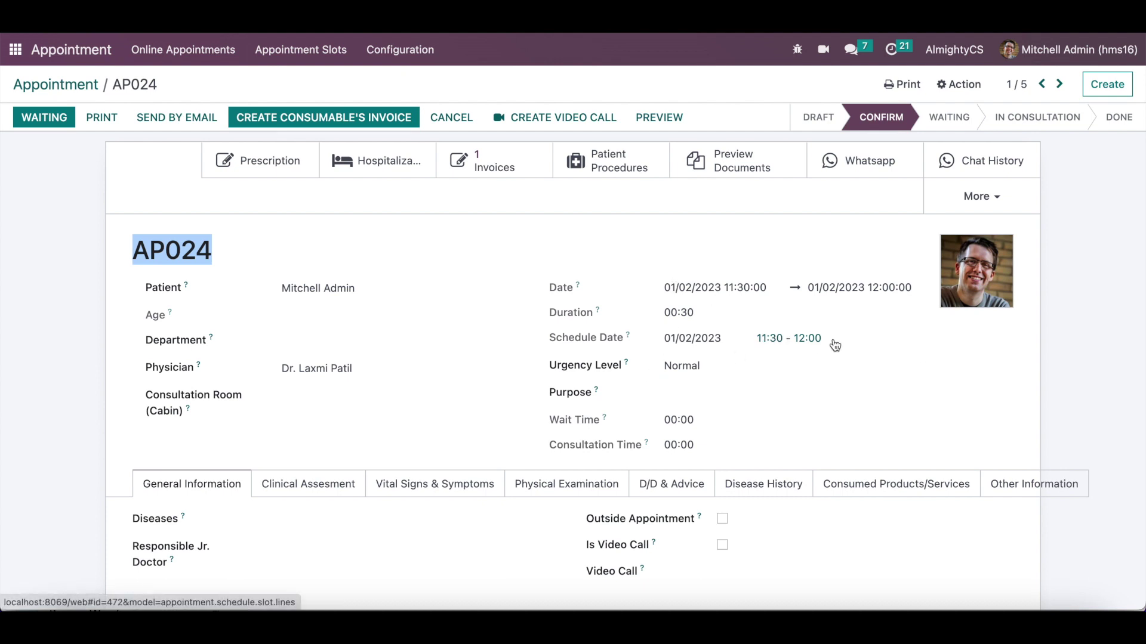
scroll(519, 424, "down", 2)
scroll(533, 311, "up", 2)
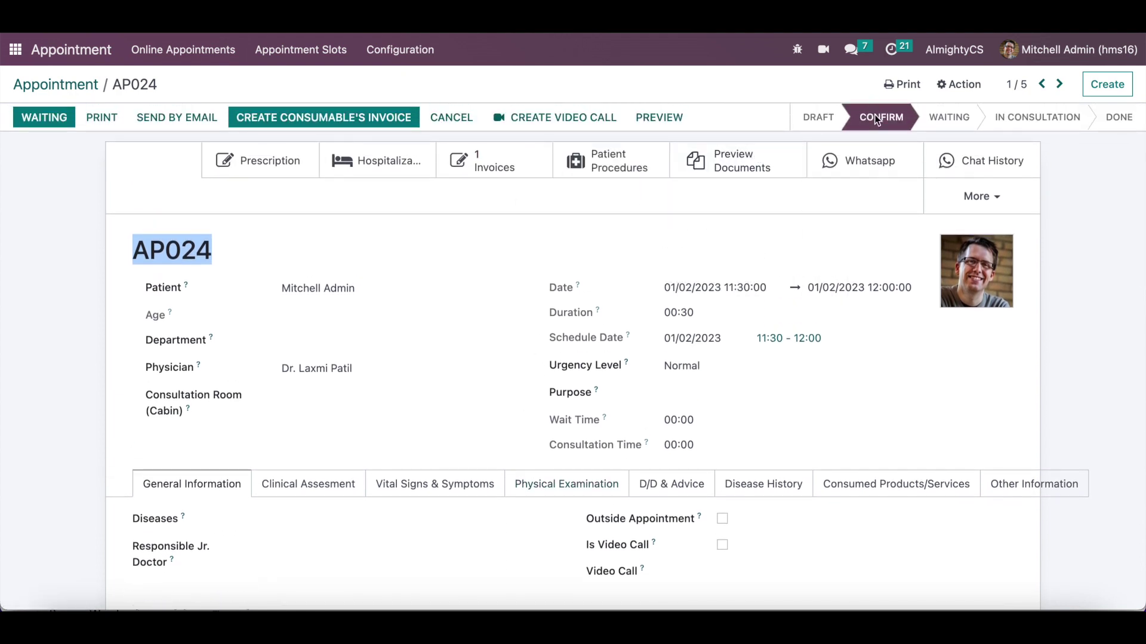
View AP024's paid invoice, then go back through AP024 to the online appointments list.
left_click(502, 165)
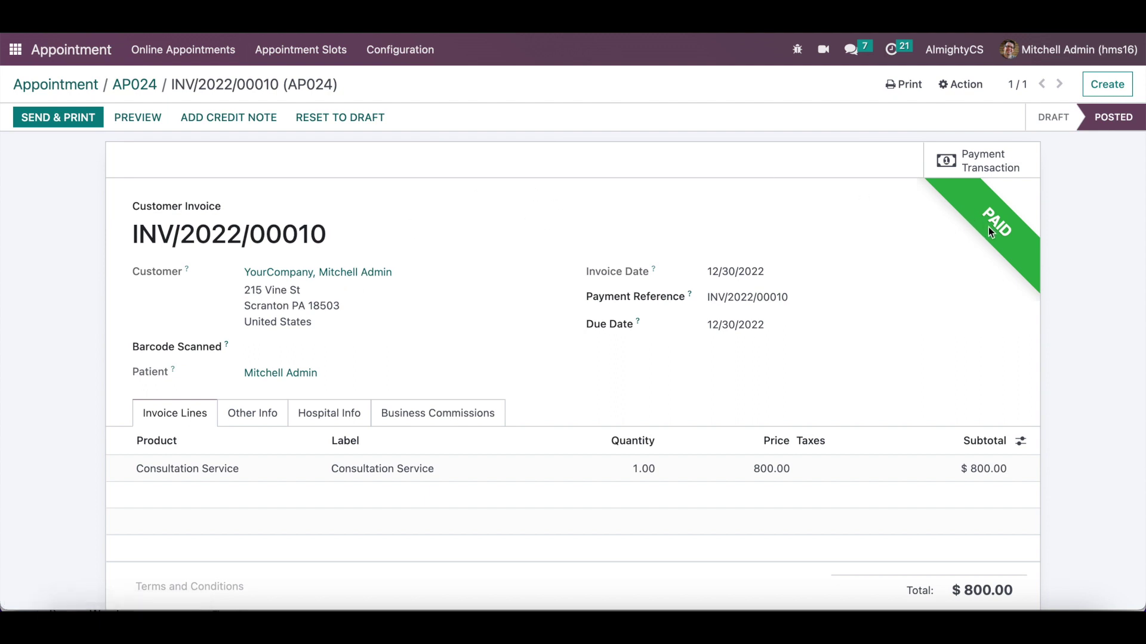
scroll(761, 319, "down", 3)
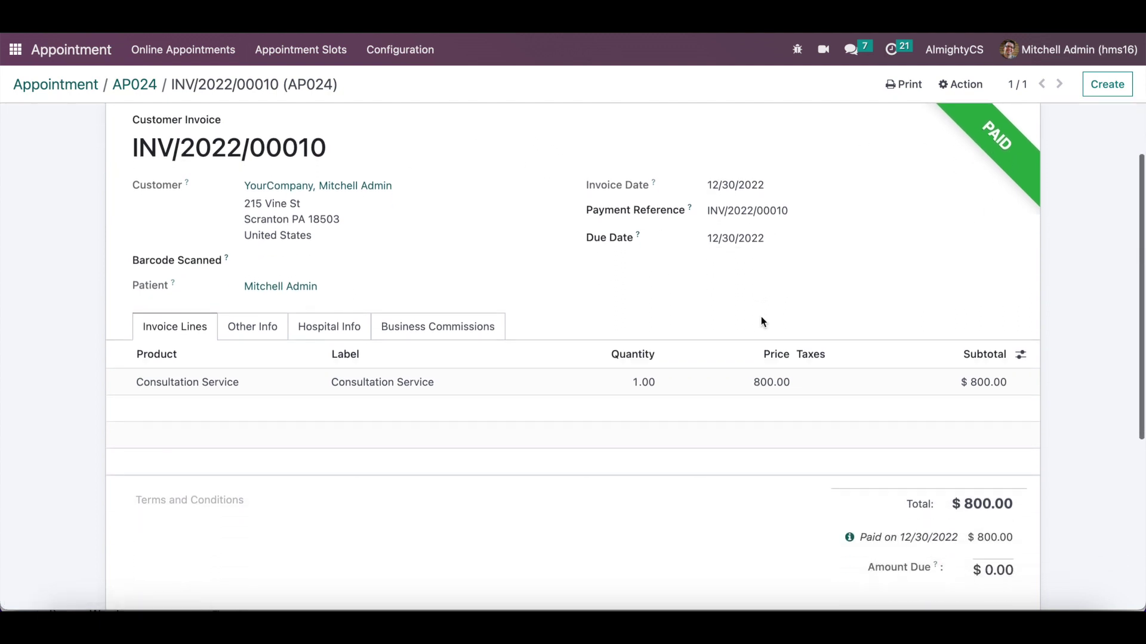
scroll(761, 321, "up", 3)
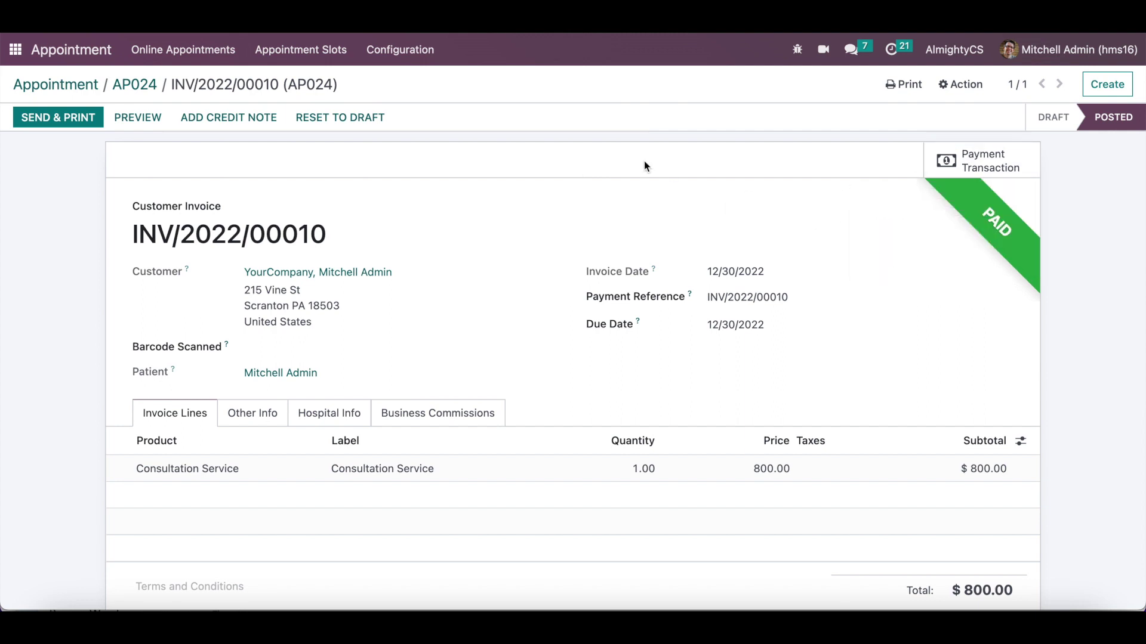
left_click(134, 84)
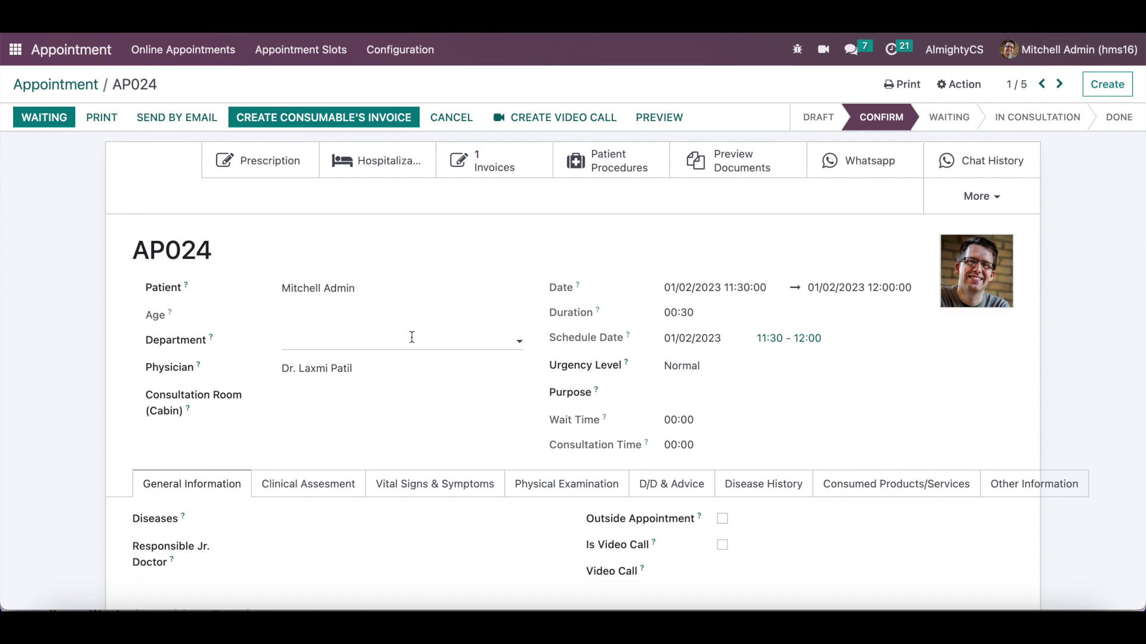
scroll(411, 337, "down", 5)
scroll(410, 336, "down", 4)
scroll(410, 337, "up", 10)
left_click(55, 89)
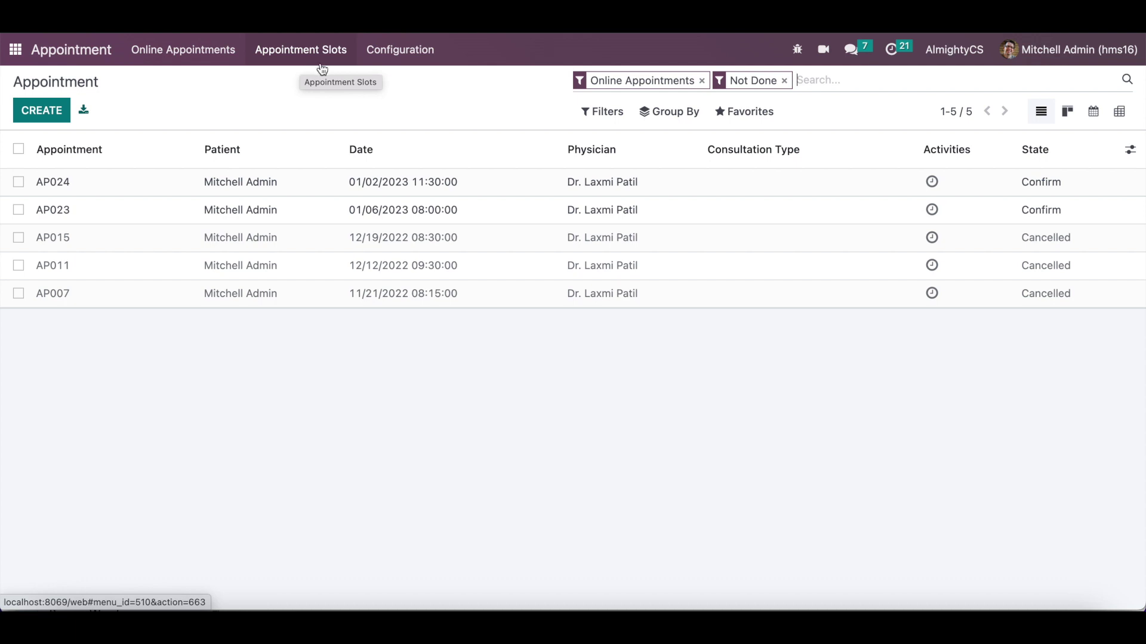
left_click(401, 51)
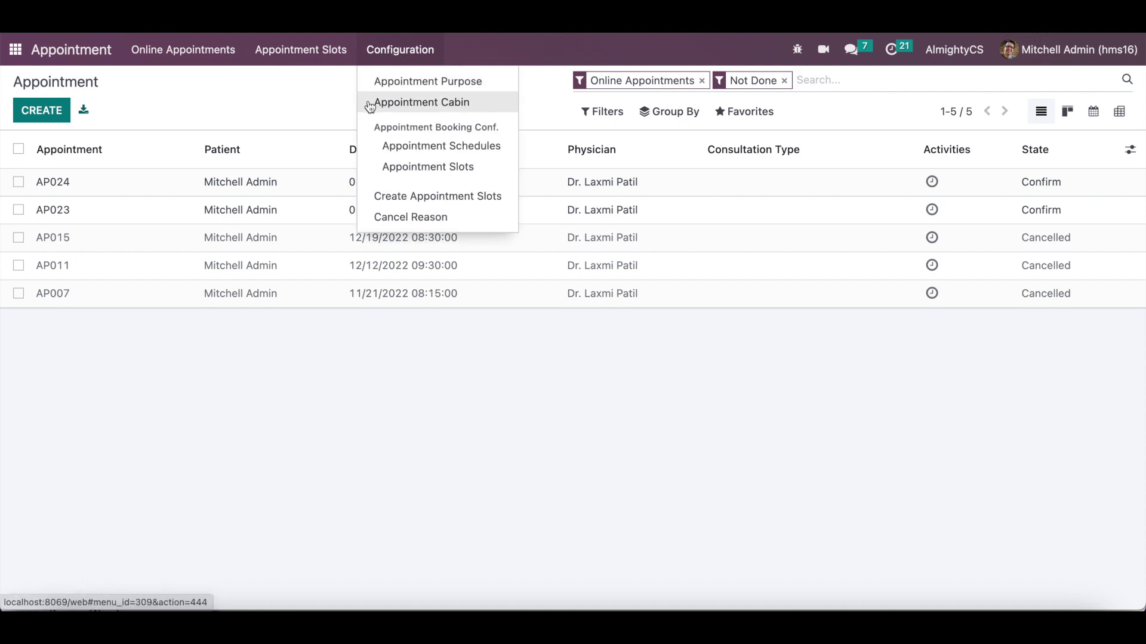
Review Dr Laxmi's appointment schedule and its Monday Morning line, then open the Appointment Scheduler.
left_click(380, 147)
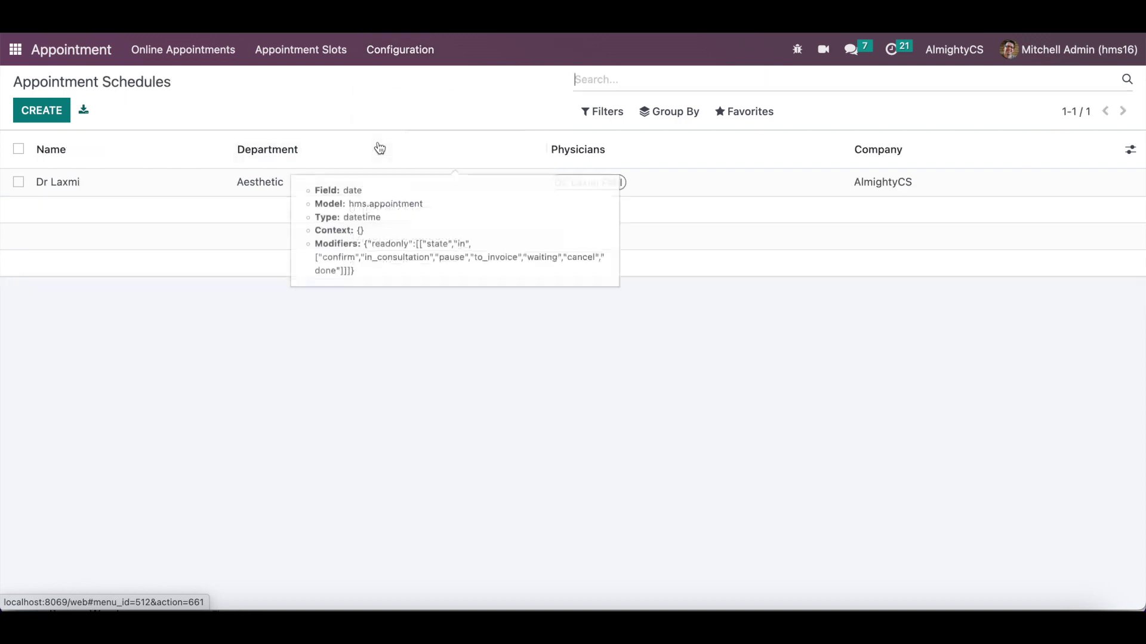
left_click(288, 185)
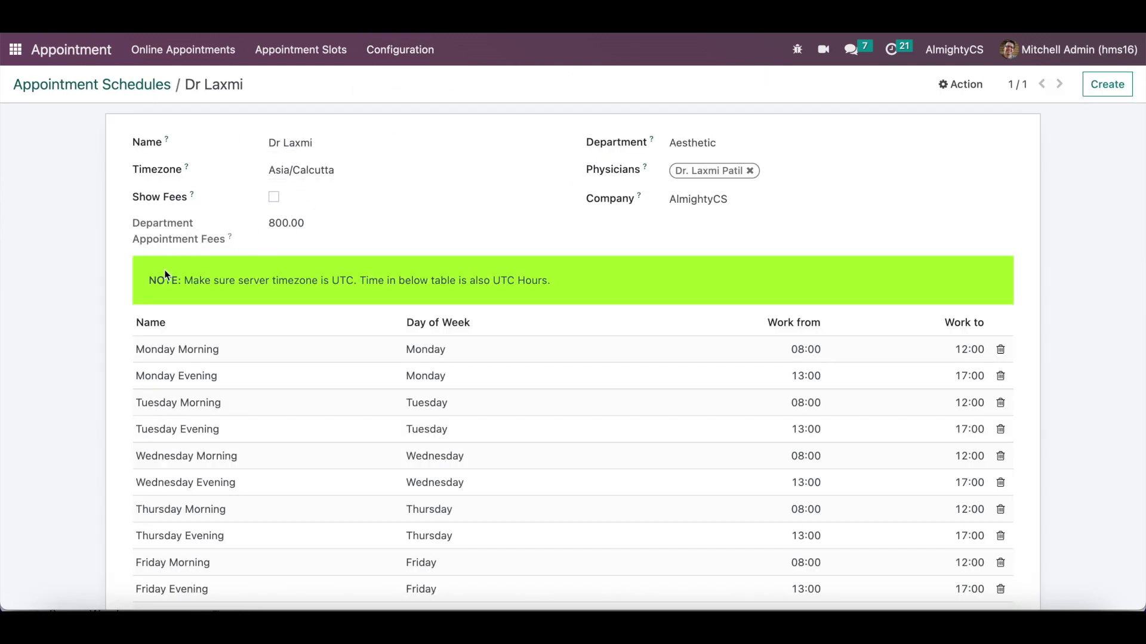
scroll(165, 267, "down", 2)
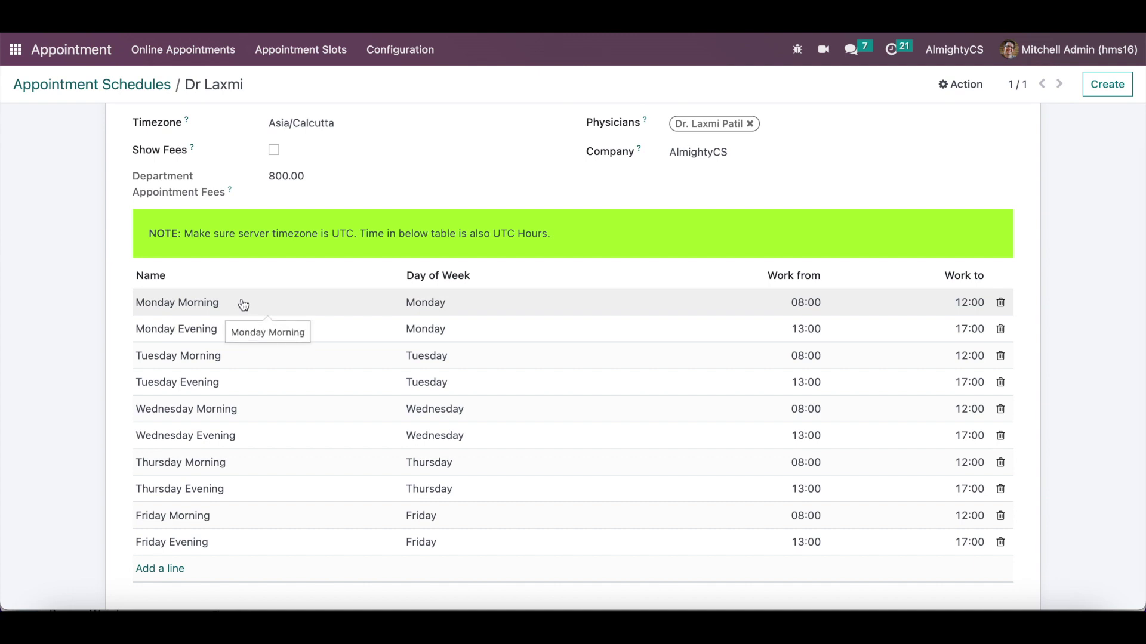
scroll(244, 305, "up", 1)
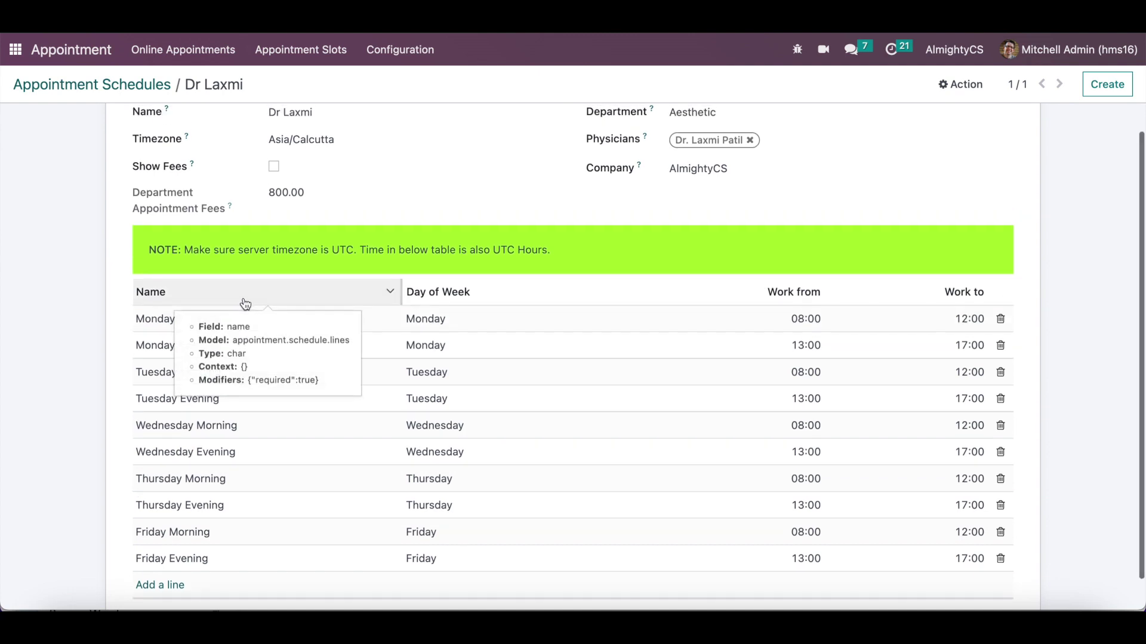
left_click(796, 322)
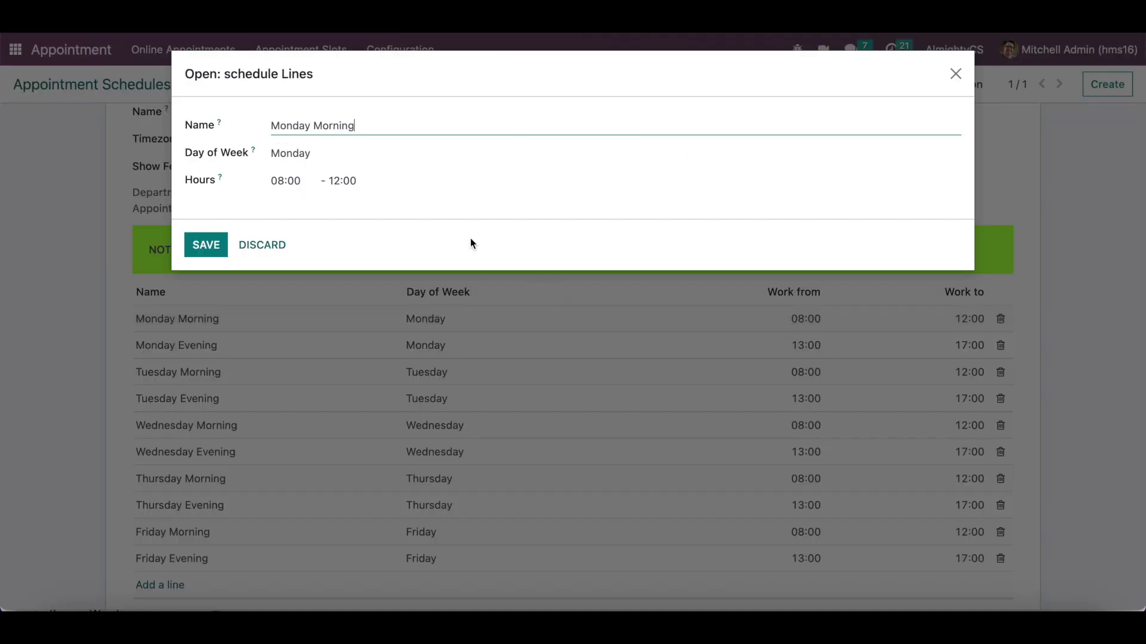
key("Escape")
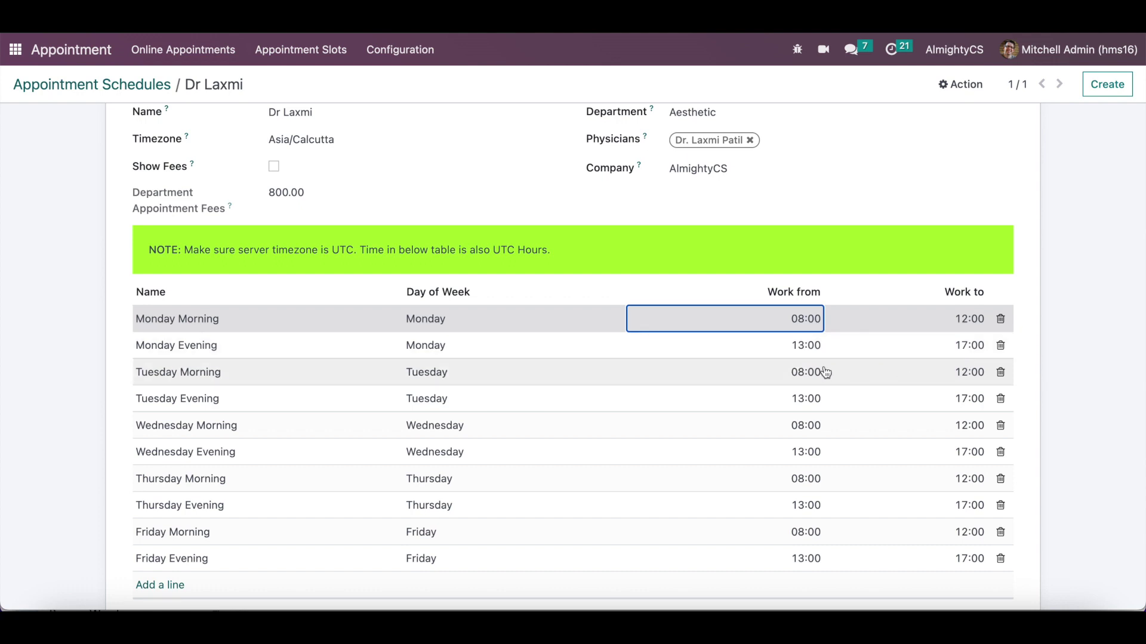
scroll(768, 359, "up", 1)
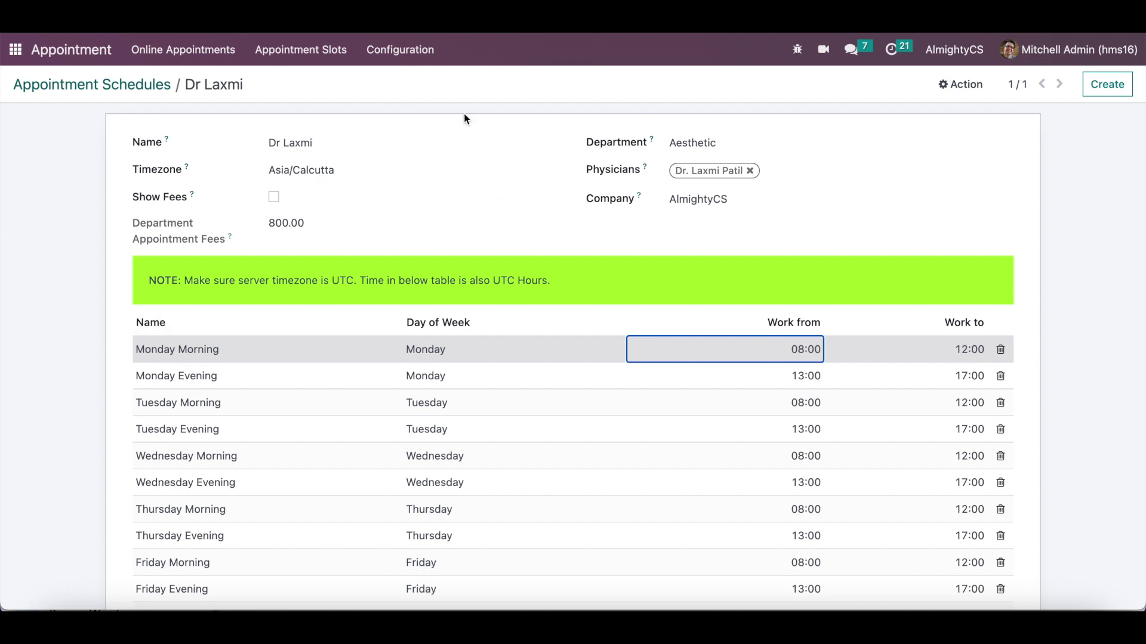
left_click(400, 58)
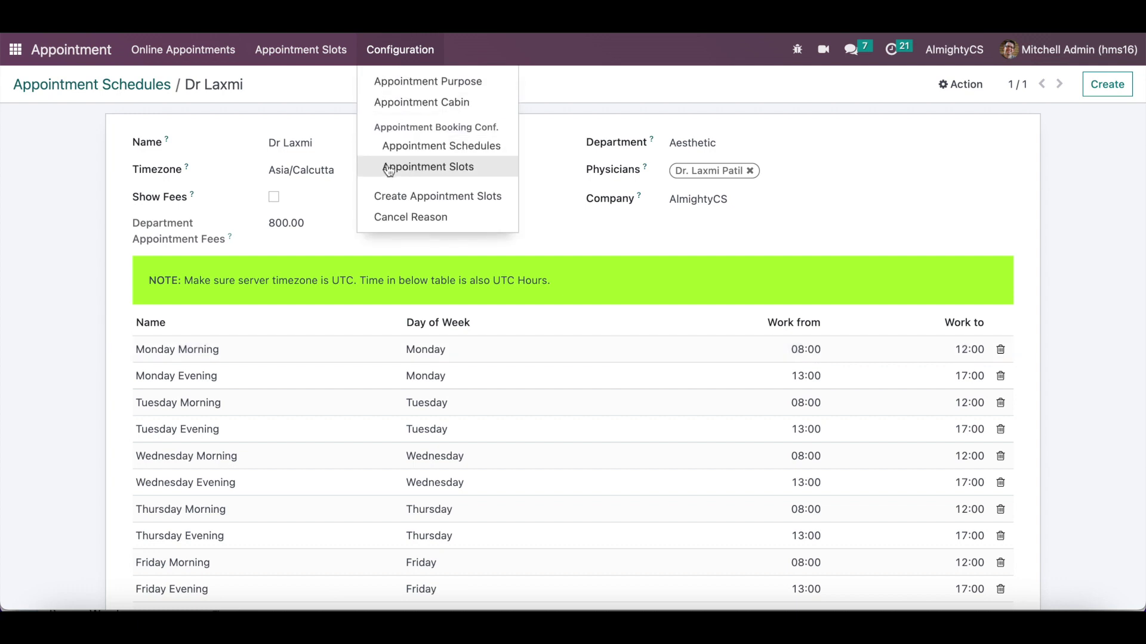
left_click(416, 201)
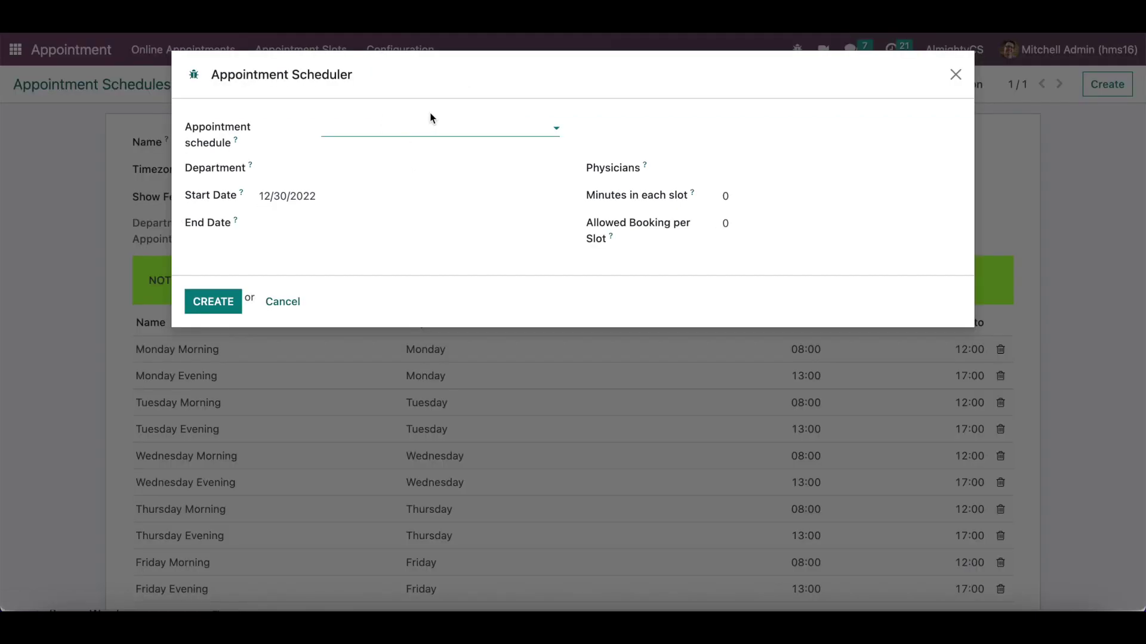
left_click(396, 126)
left_click(373, 153)
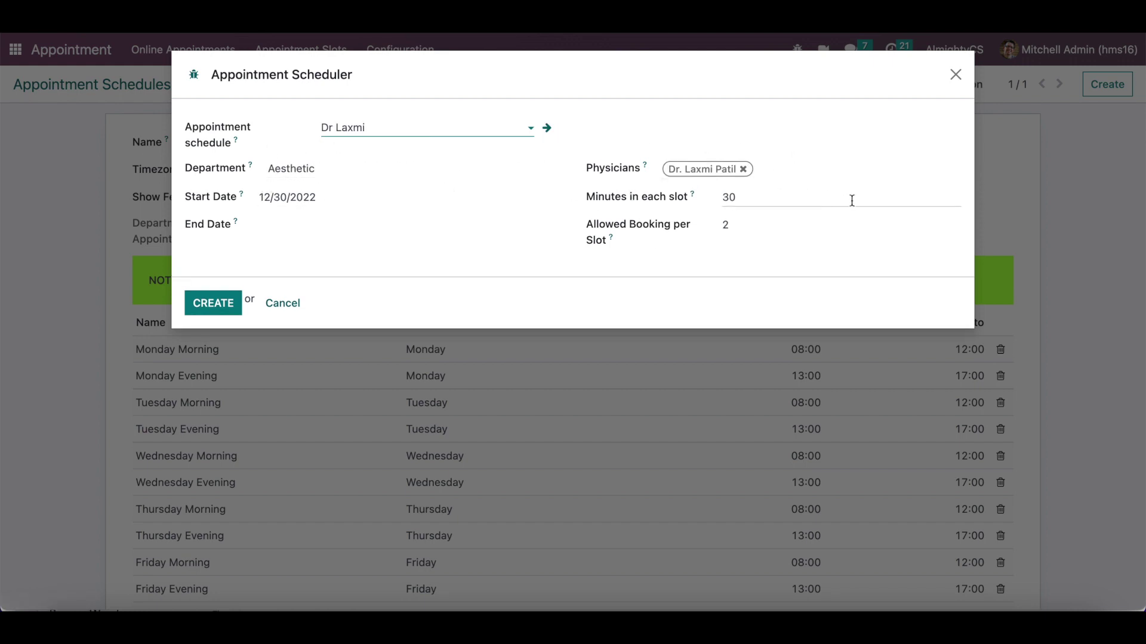
left_click(345, 228)
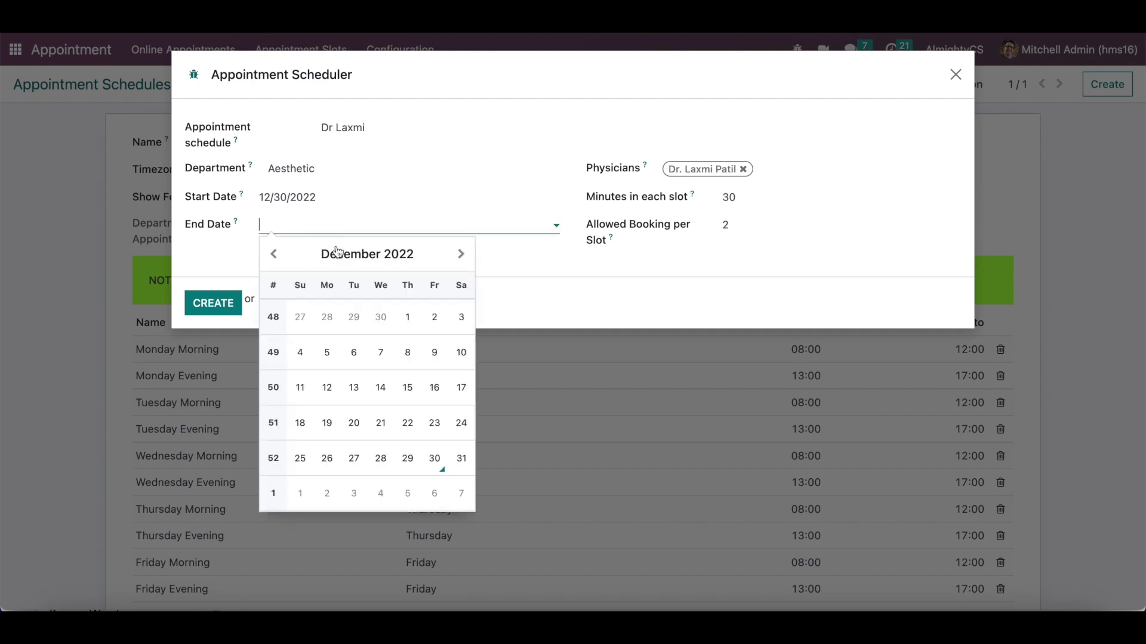
left_click(434, 493)
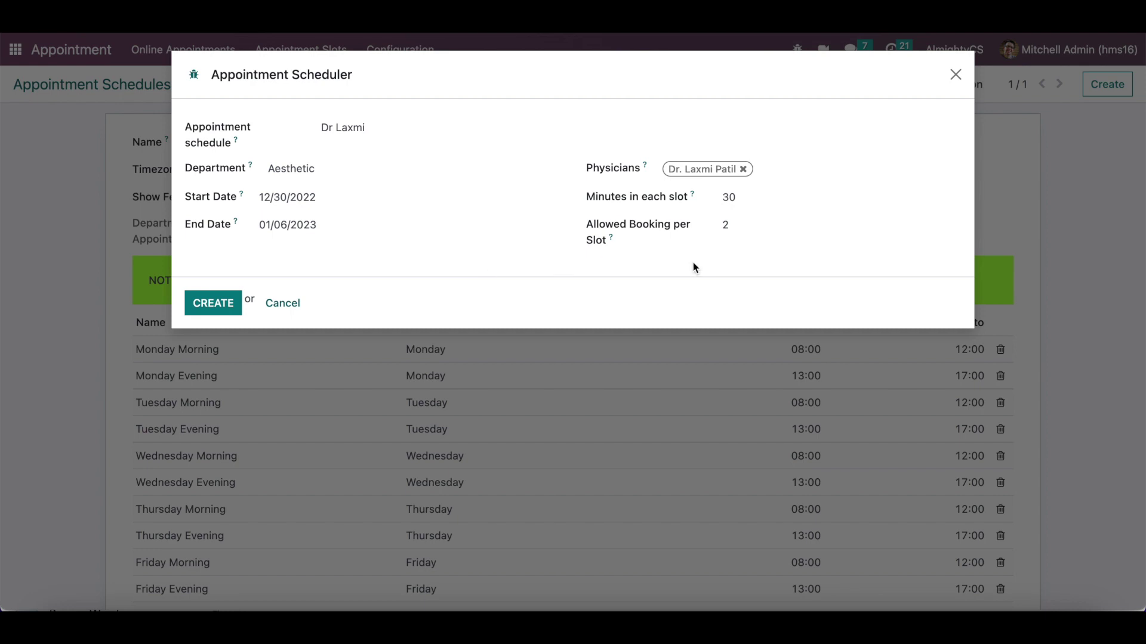
double_click(745, 229)
double_click(737, 198)
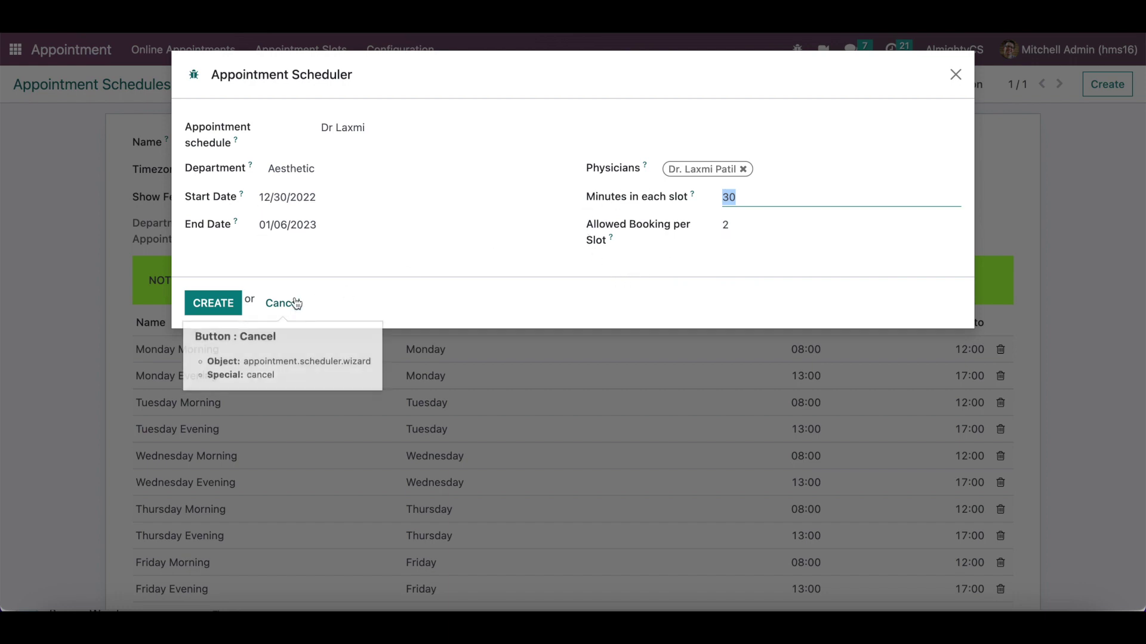
left_click(955, 74)
left_click(410, 45)
left_click(444, 169)
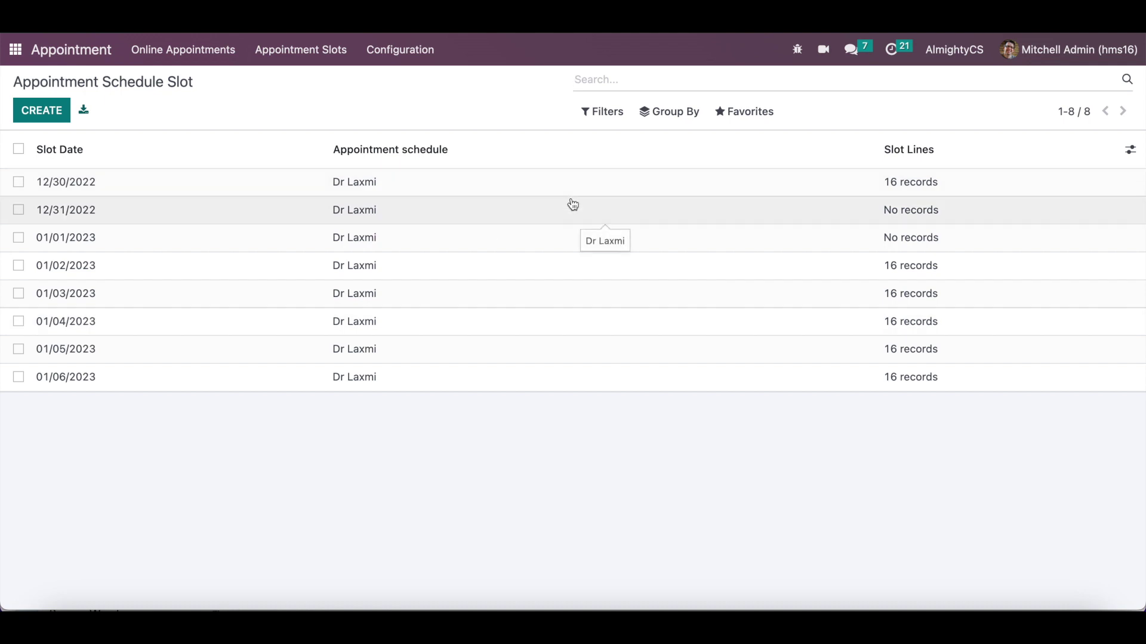
Open the Appointment Slots calendar to see Friday 30 December's 08:00-17:00 slots.
left_click(412, 52)
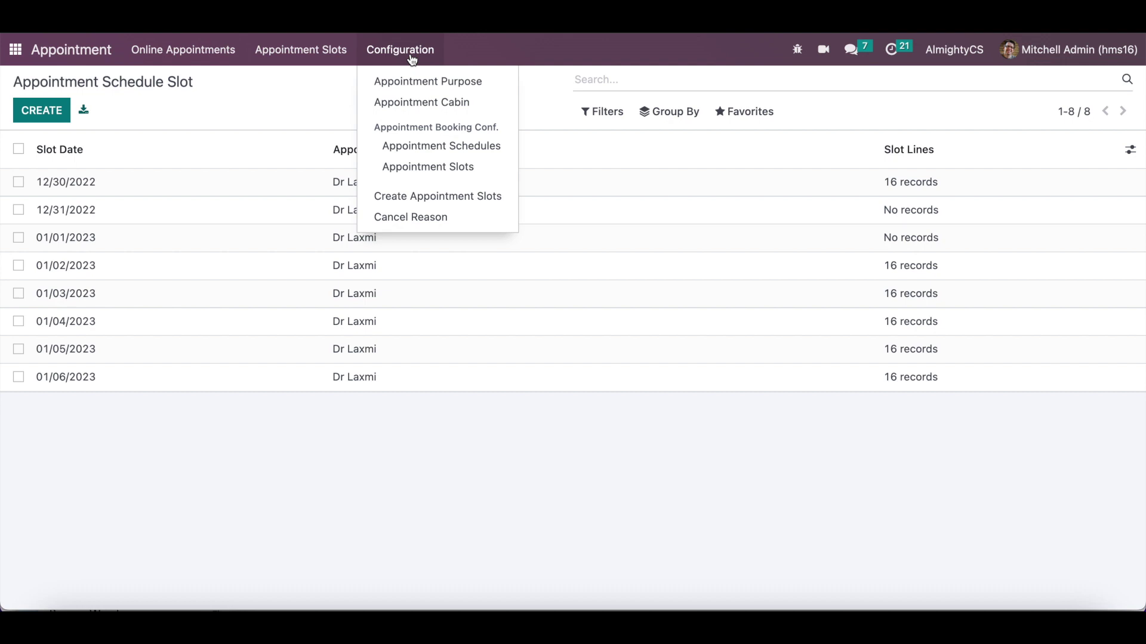
left_click(314, 91)
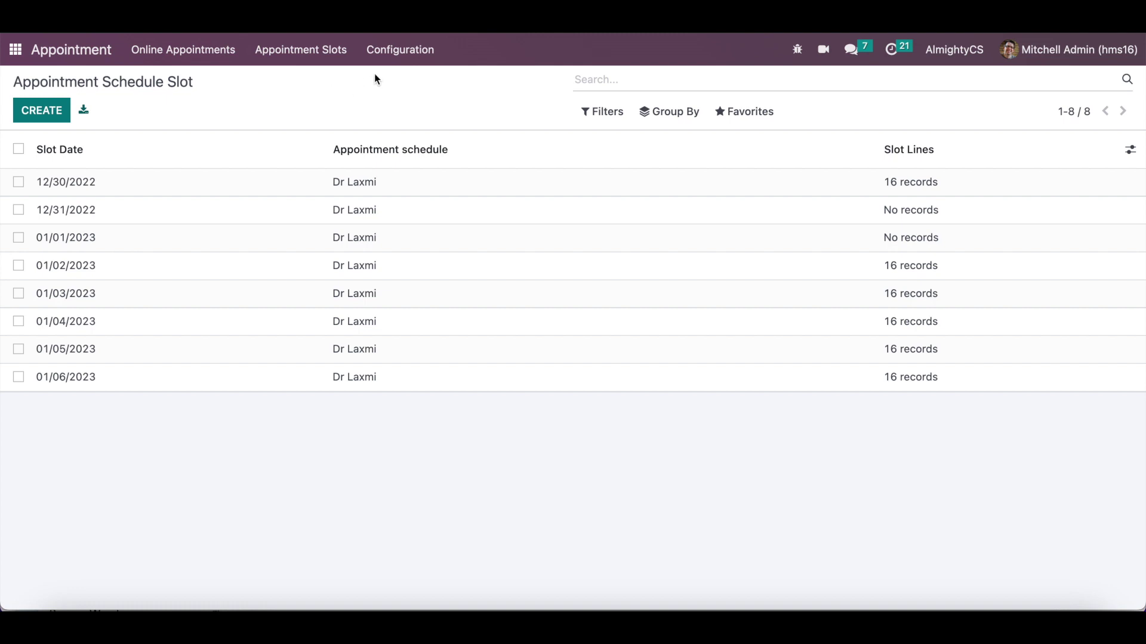
left_click(392, 52)
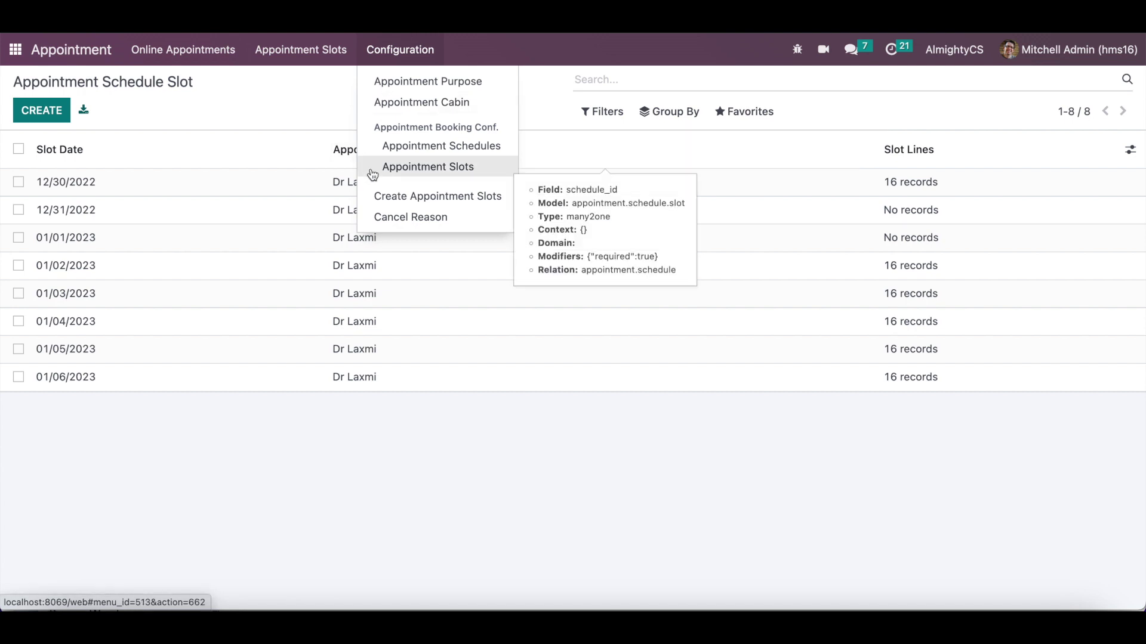
left_click(300, 129)
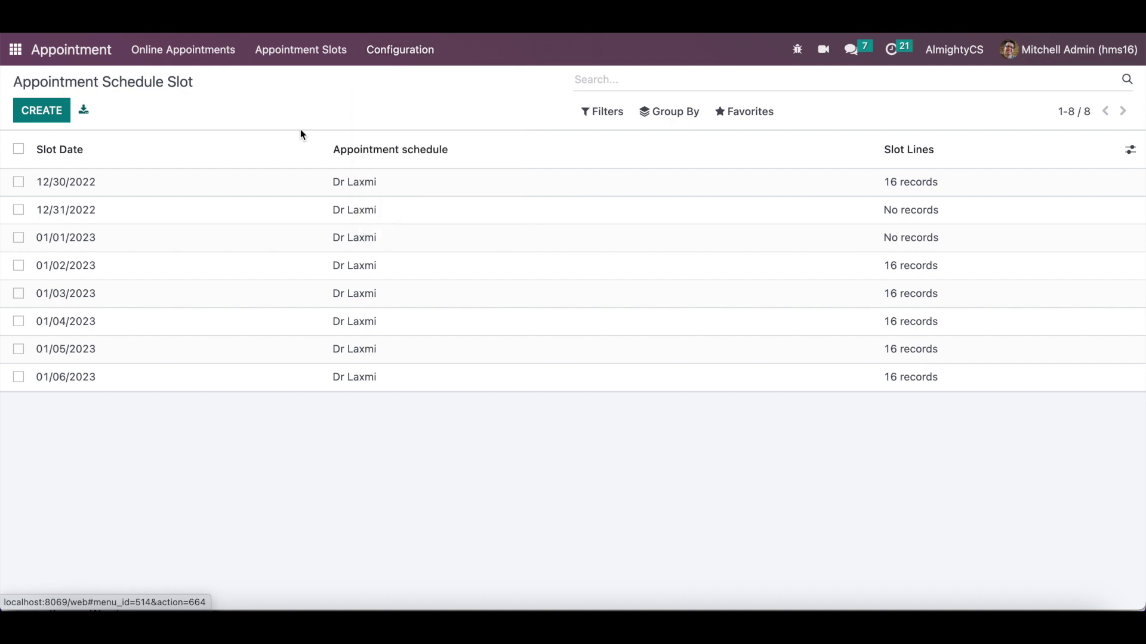
left_click(311, 63)
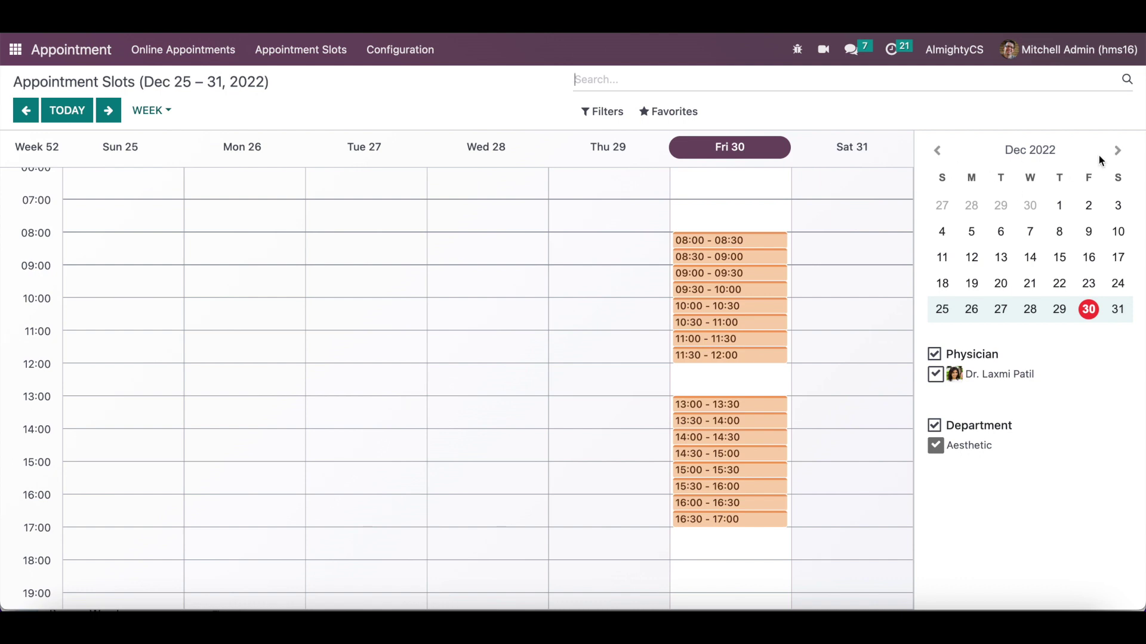
Go to the Jan 1–7, 2023 week and open the Monday 08:00–08:30 slot record.
left_click(1117, 150)
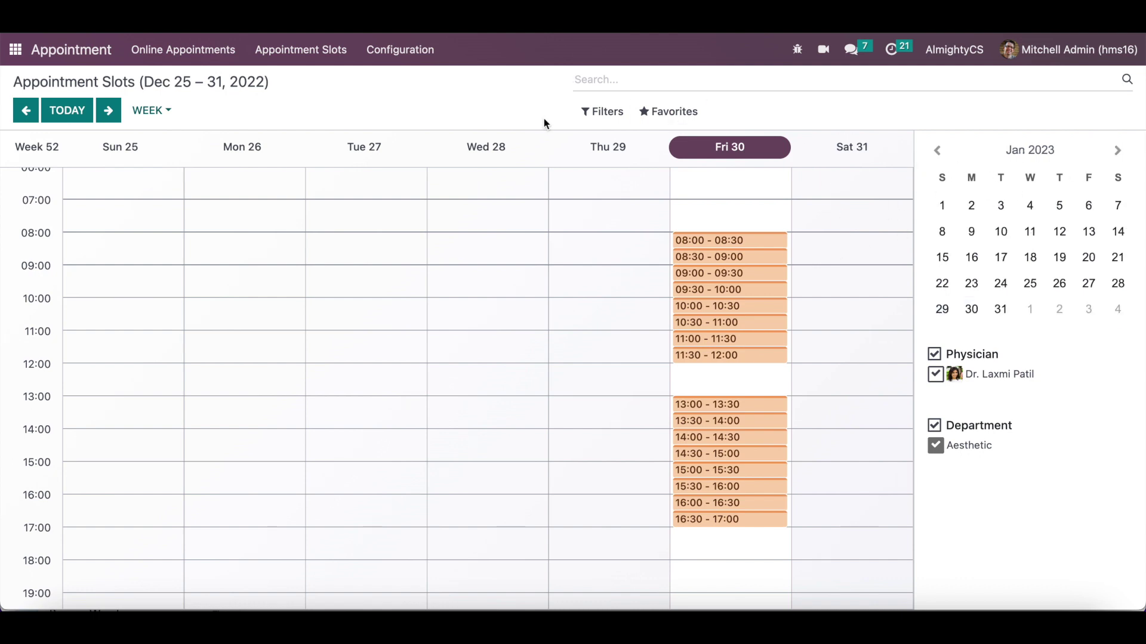
left_click(108, 111)
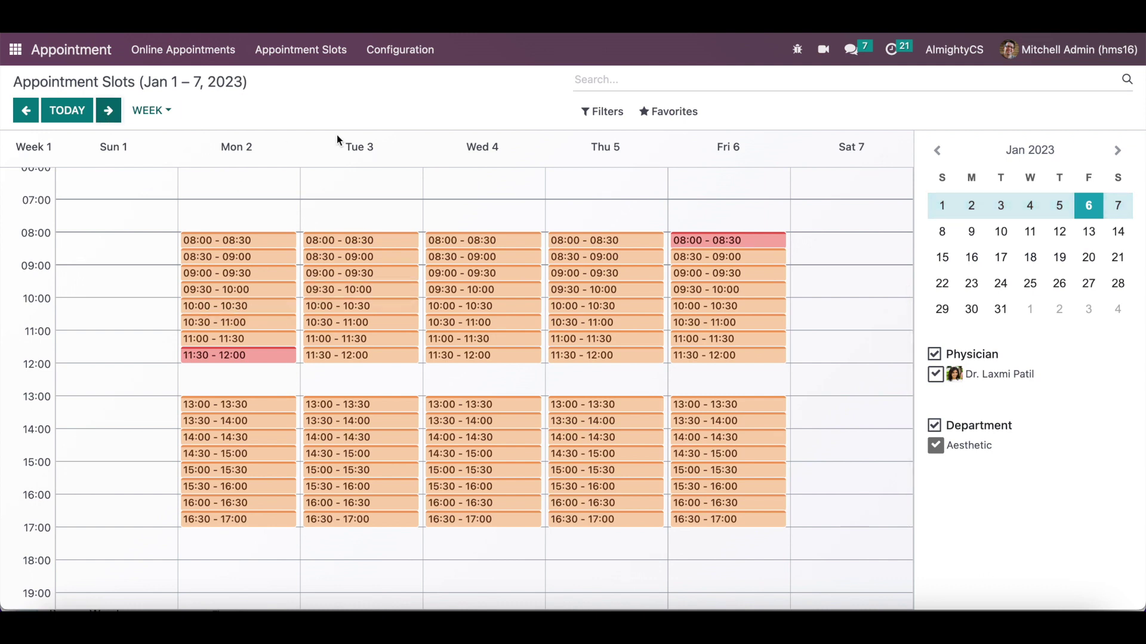
left_click_drag(247, 356, 222, 358)
mouse_move(716, 245)
left_mouse_down()
mouse_move(698, 255)
mouse_move(726, 242)
left_mouse_up()
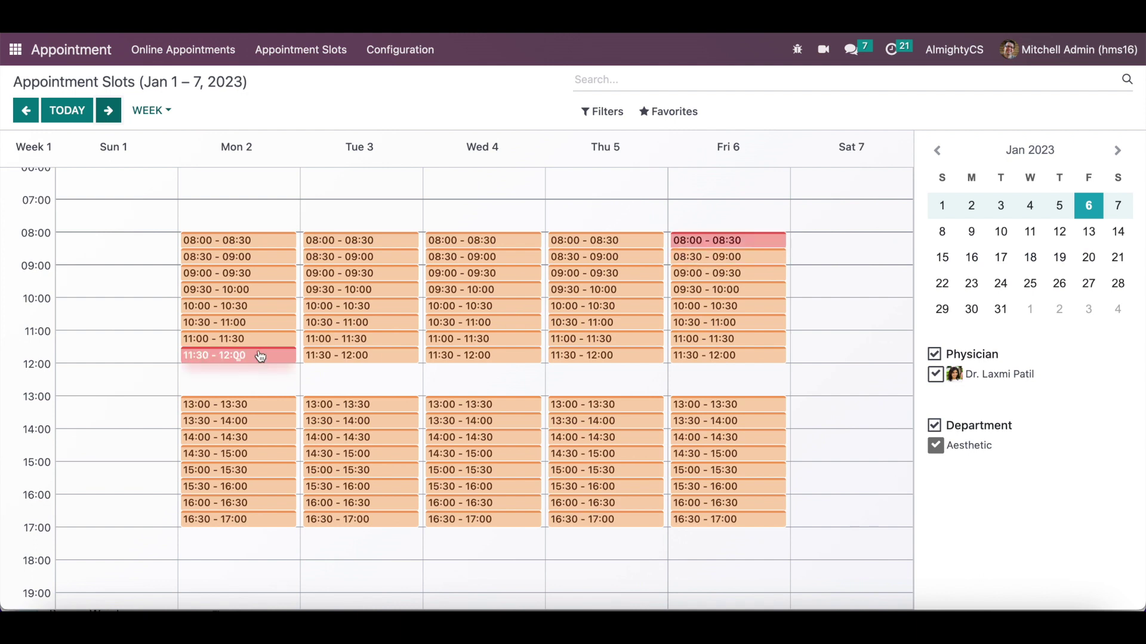
left_click(267, 242)
left_click(331, 323)
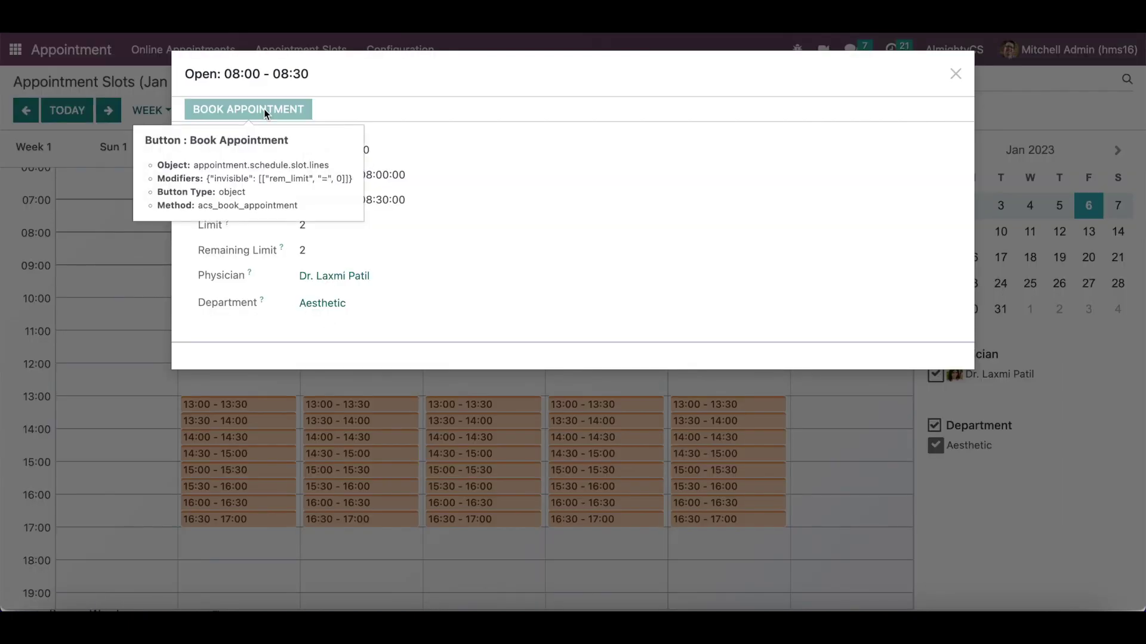
Book an appointment in this slot for the matching patient and save it as AP025.
left_click(263, 108)
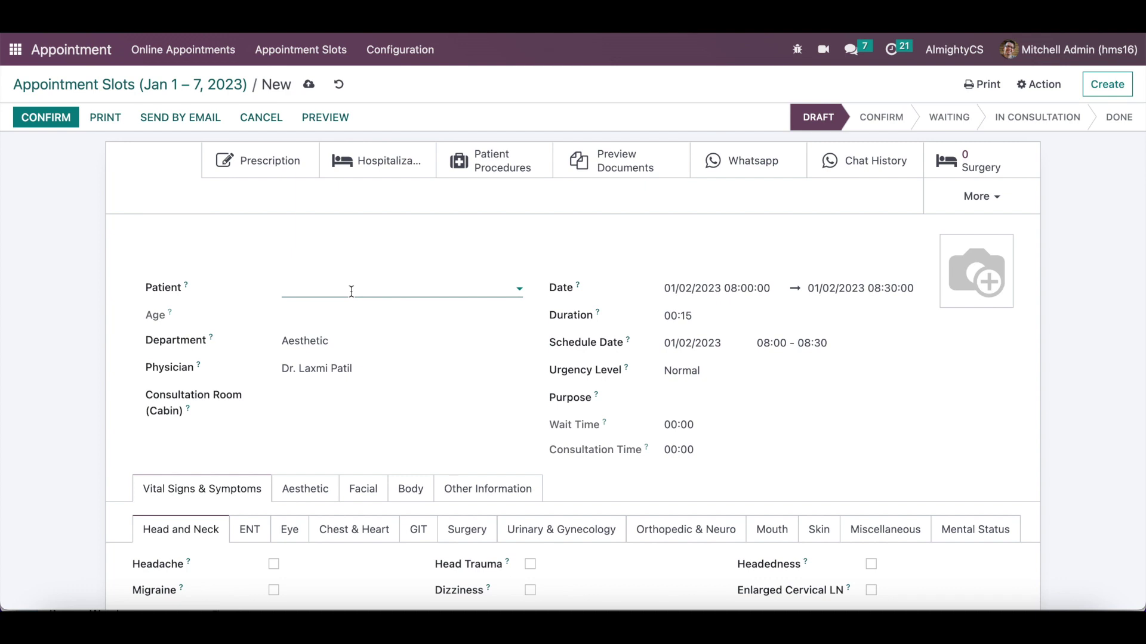
type("nee")
left_click(338, 311)
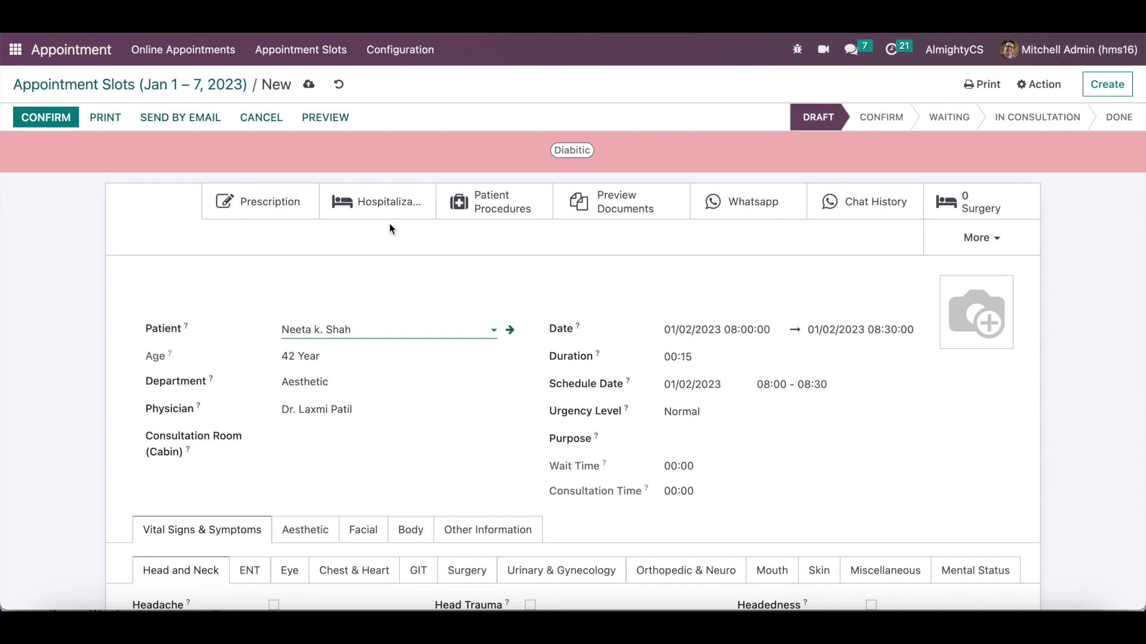
left_click(307, 85)
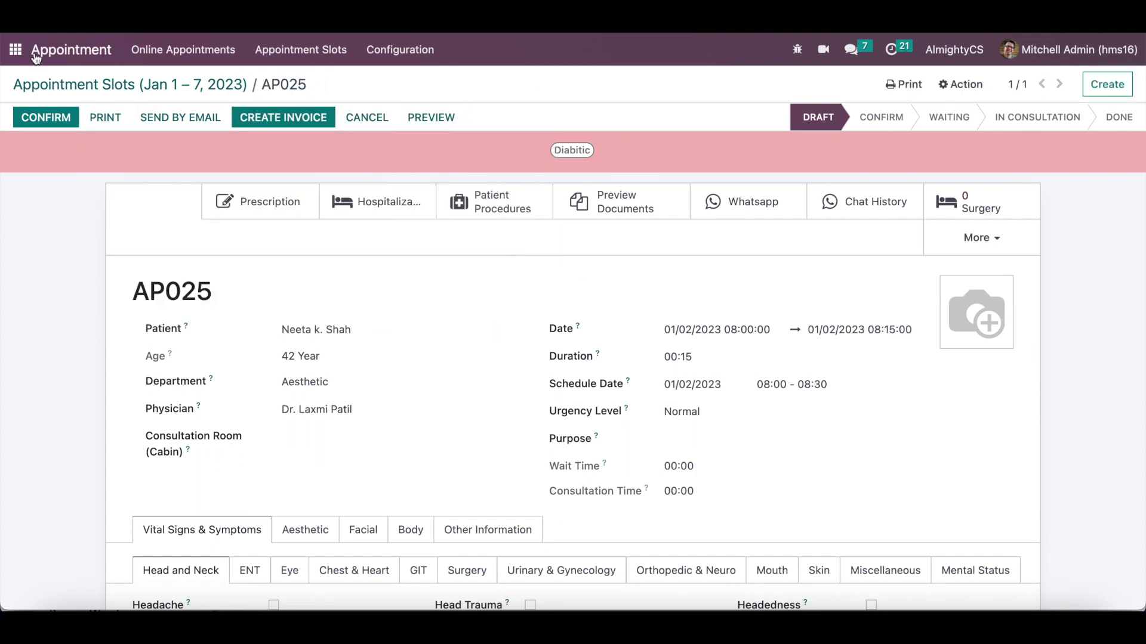
Open the Physician app and the cardiologist's record with doctor code 001.
left_click(16, 52)
type("phy")
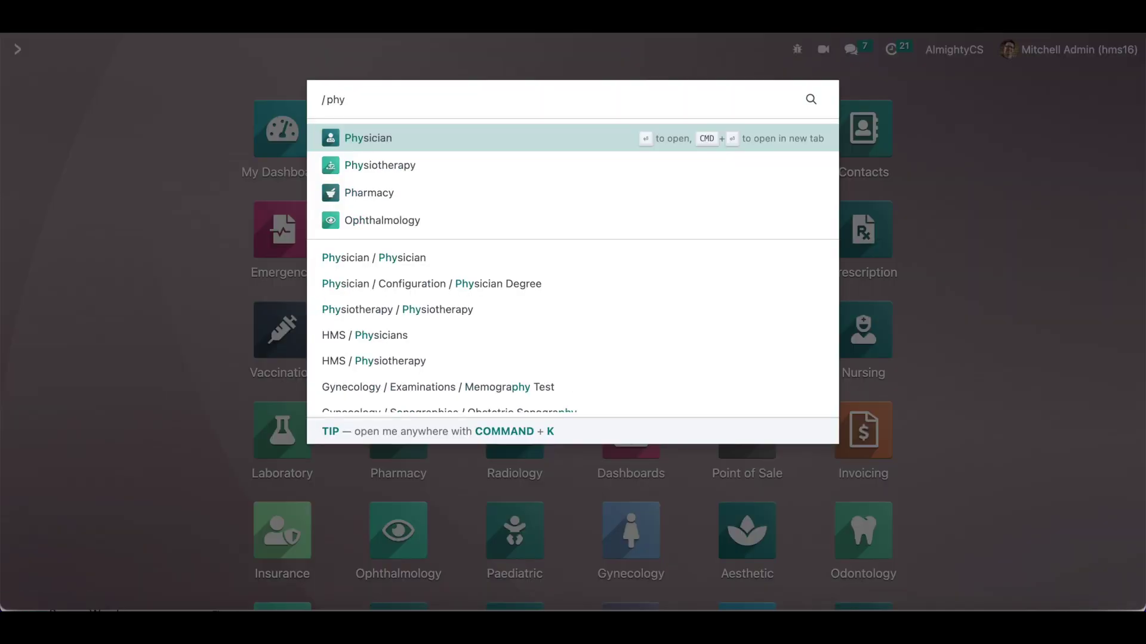
key("Return")
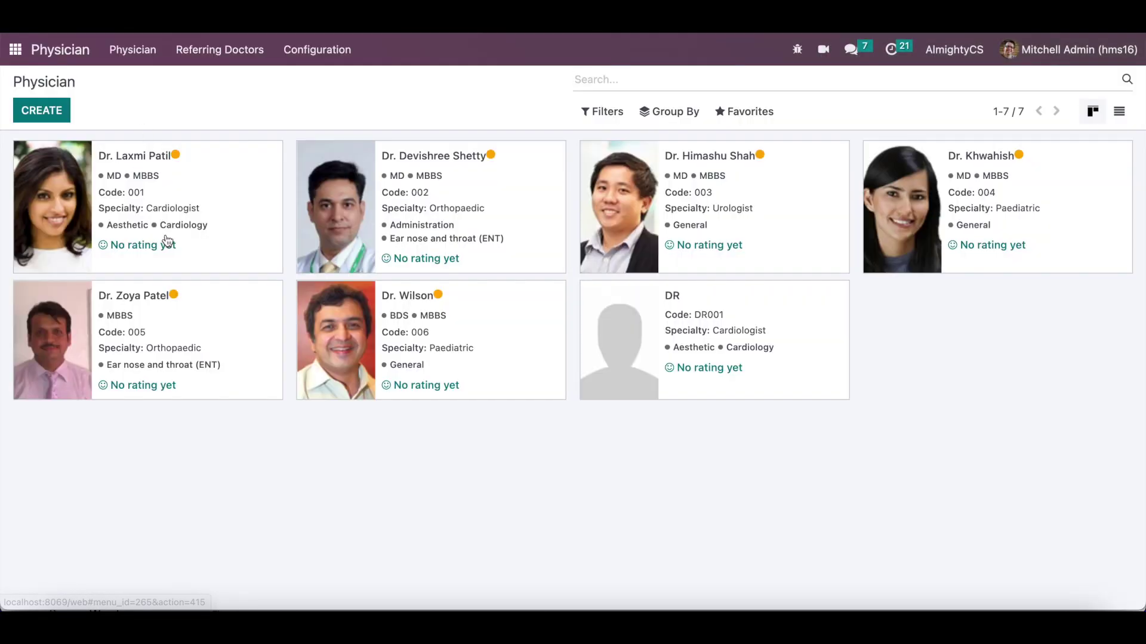
left_click(249, 164)
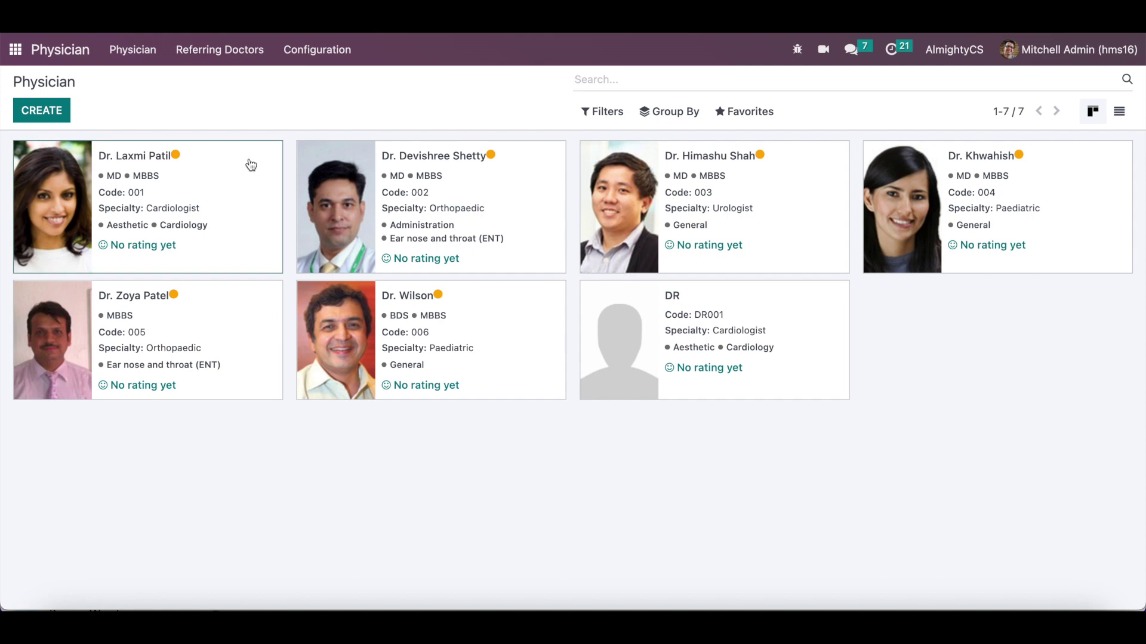
Disable Allowed Online Booking for this doctor and save the physician record.
scroll(254, 444, "down", 3)
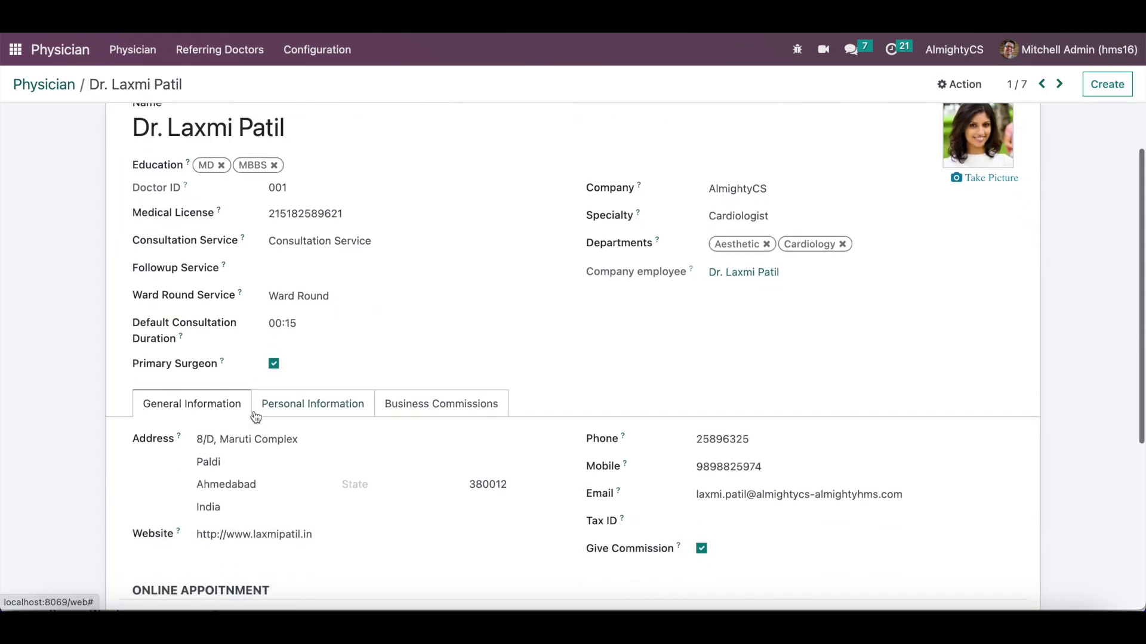
scroll(218, 454, "down", 1)
left_click(210, 480)
left_click(190, 484)
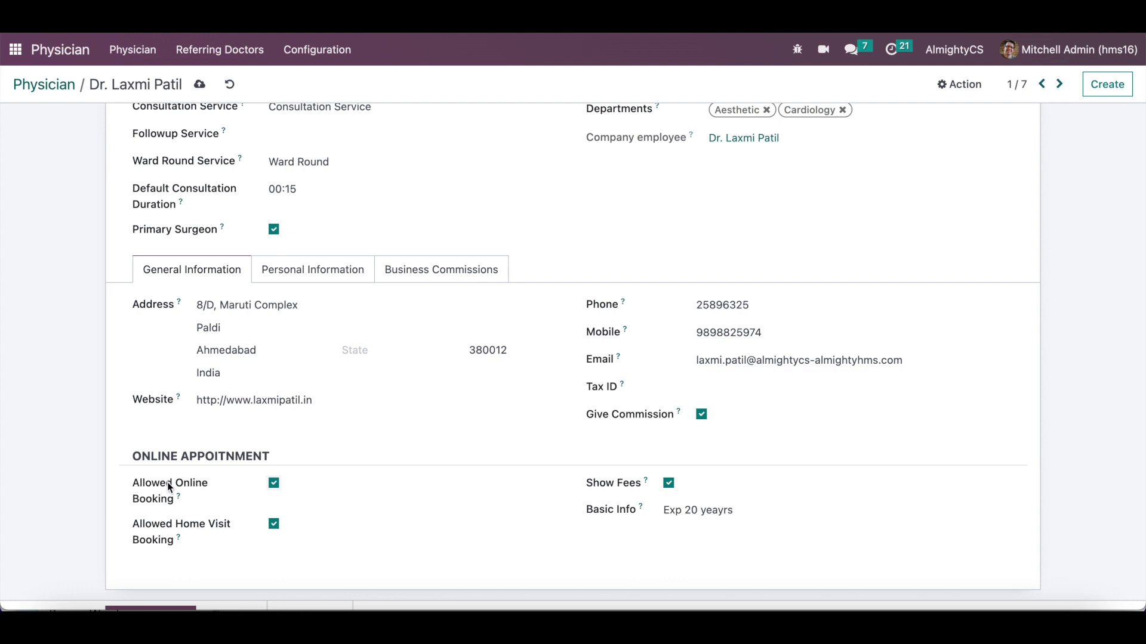
left_click(170, 487)
triple_click(689, 512)
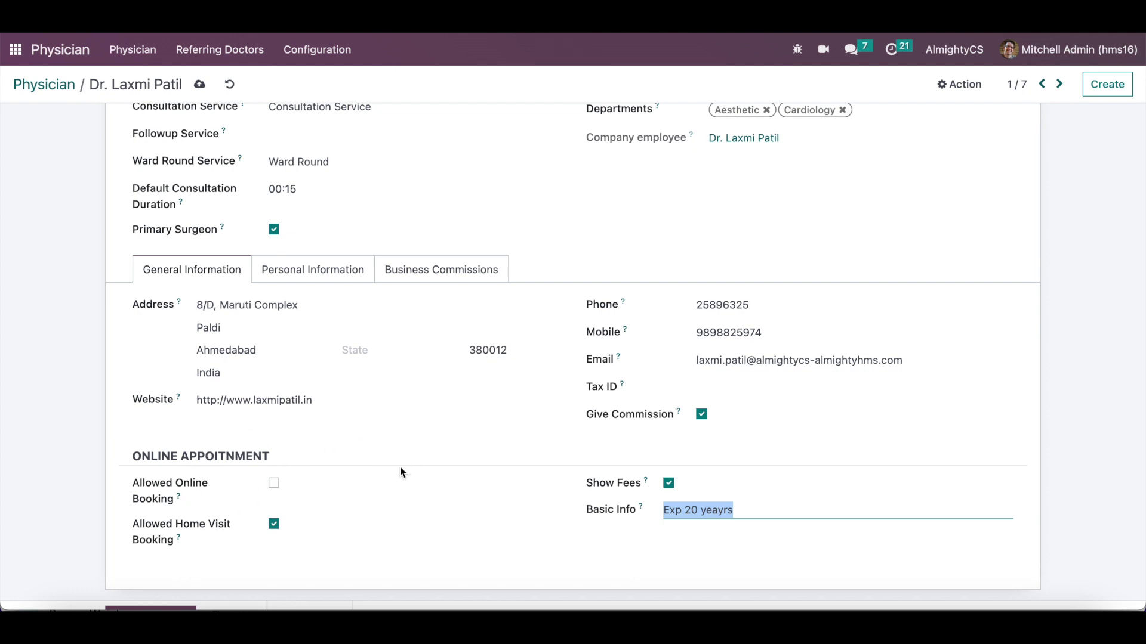
left_click(200, 84)
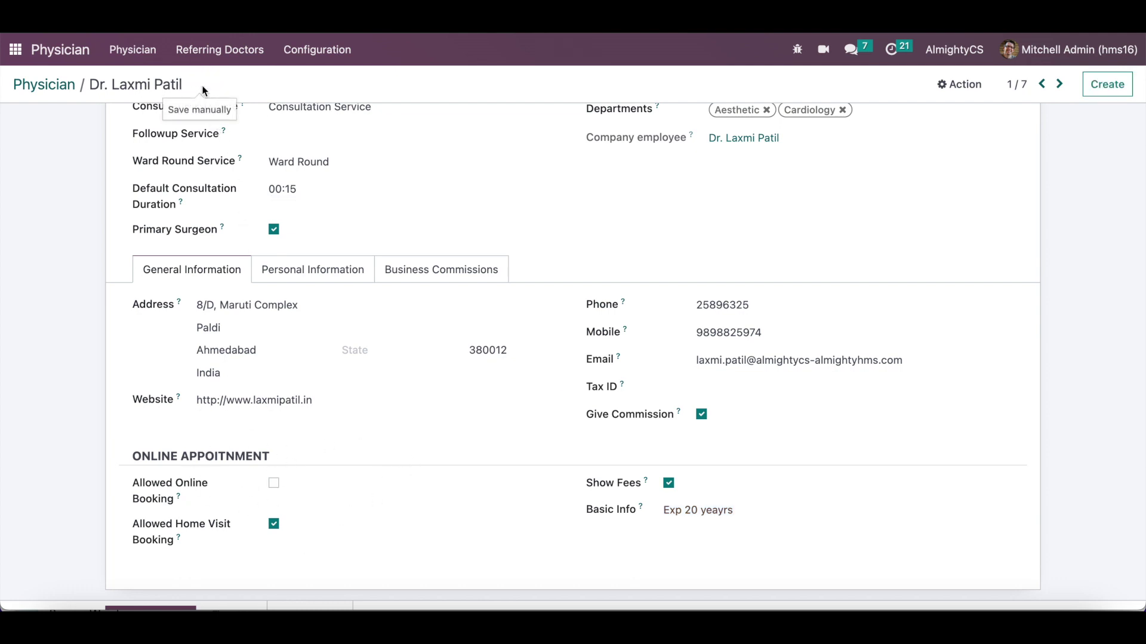
left_click(13, 53)
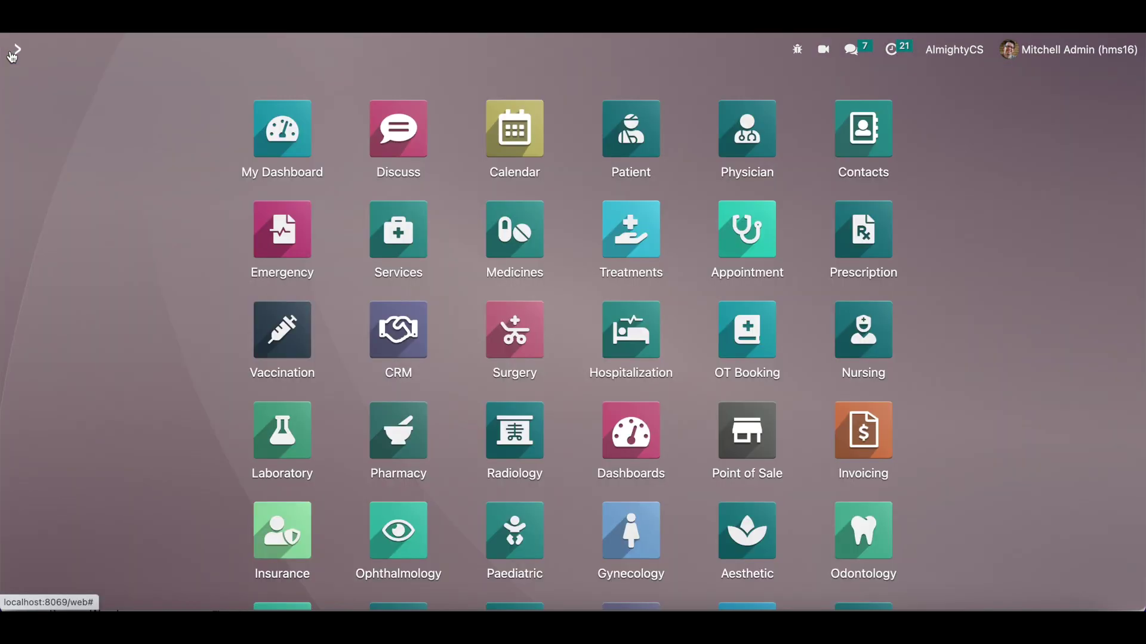
key("super+k")
type("/depart")
key("Return")
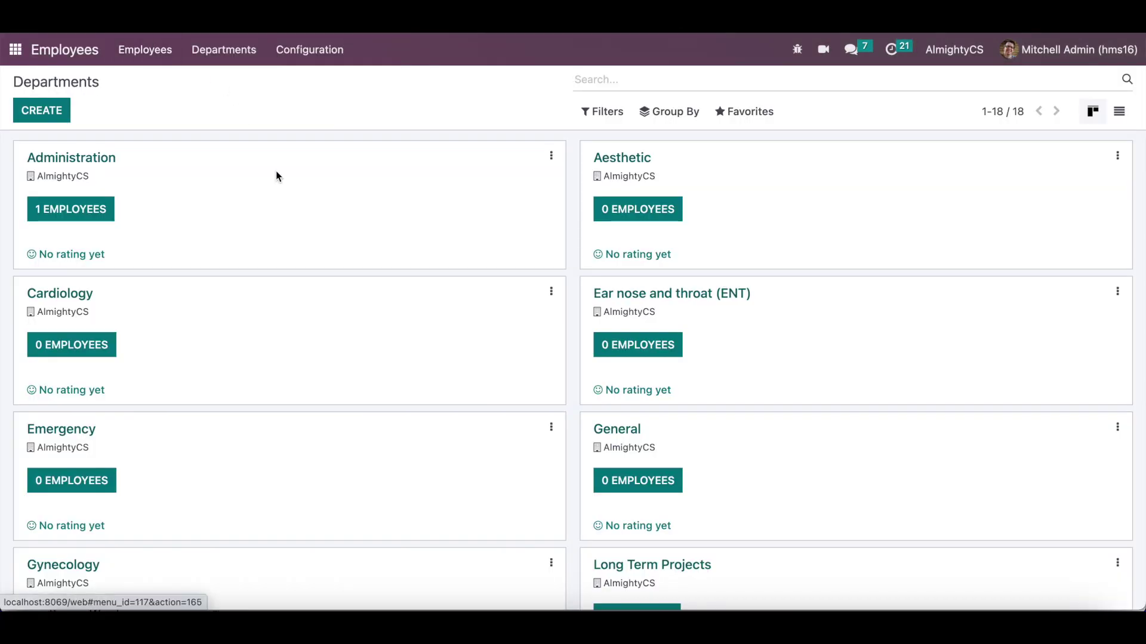
left_click(551, 292)
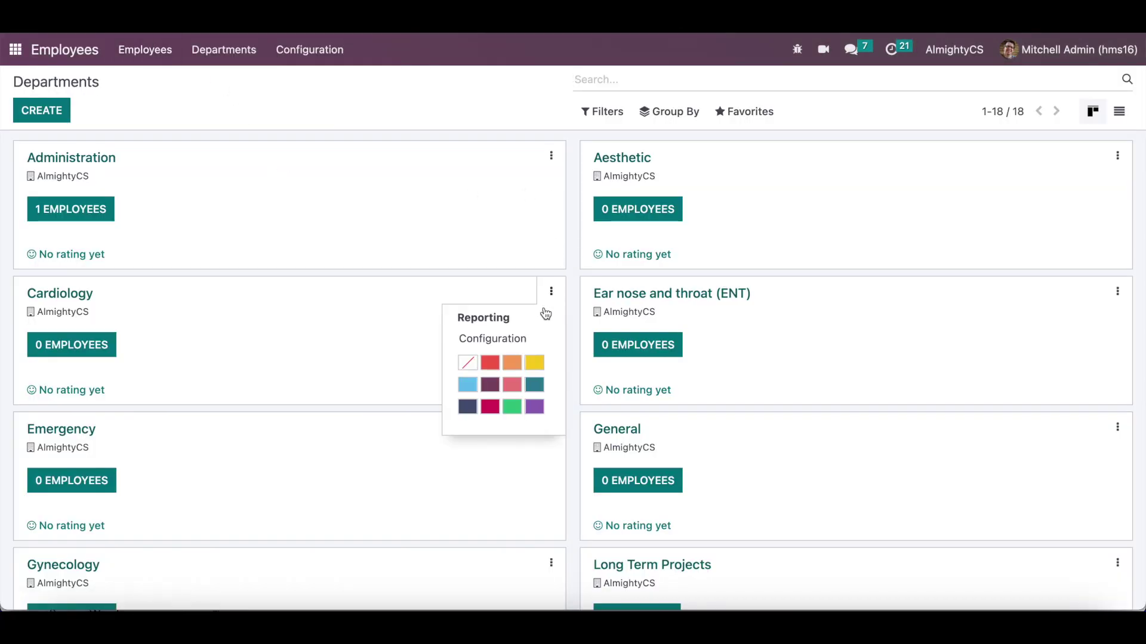
left_click(510, 340)
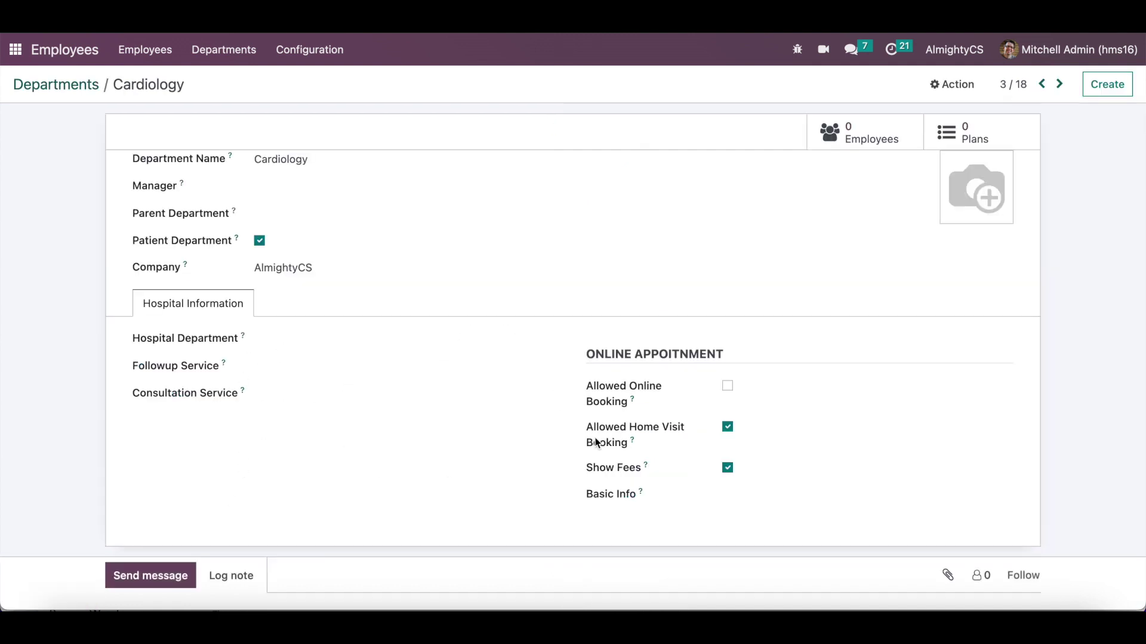
triple_click(611, 353)
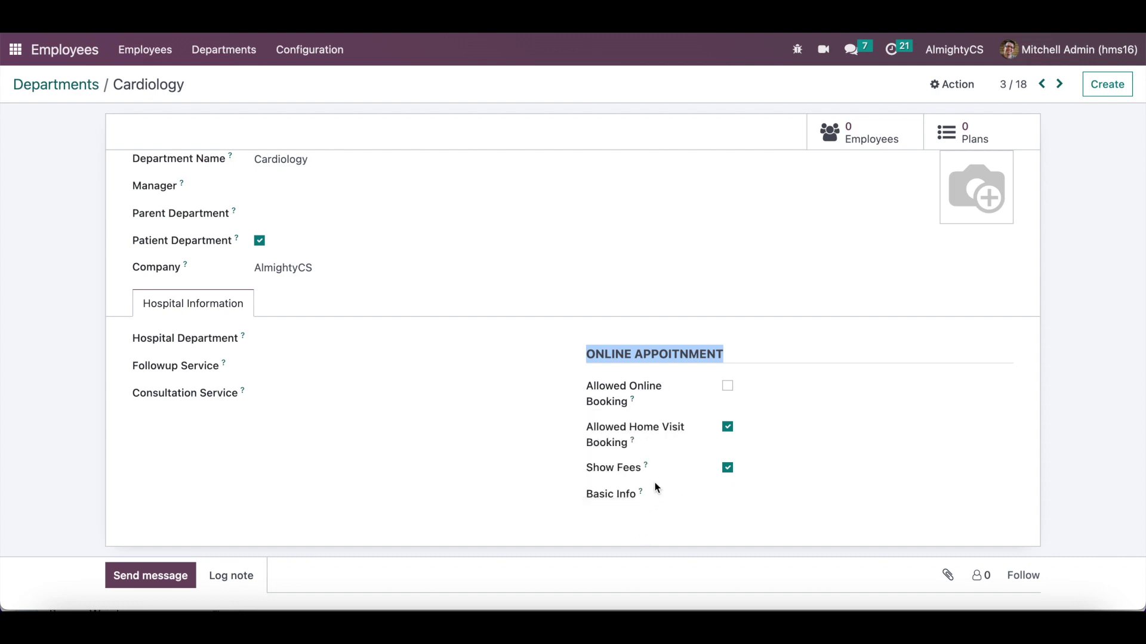
left_click(723, 500)
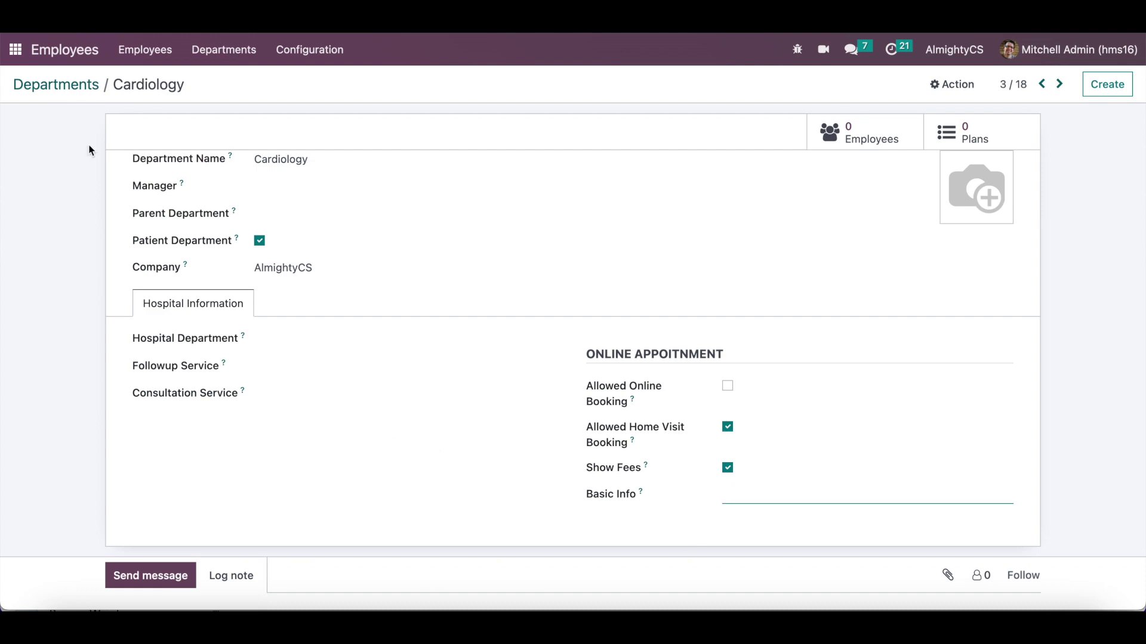
left_click(20, 52)
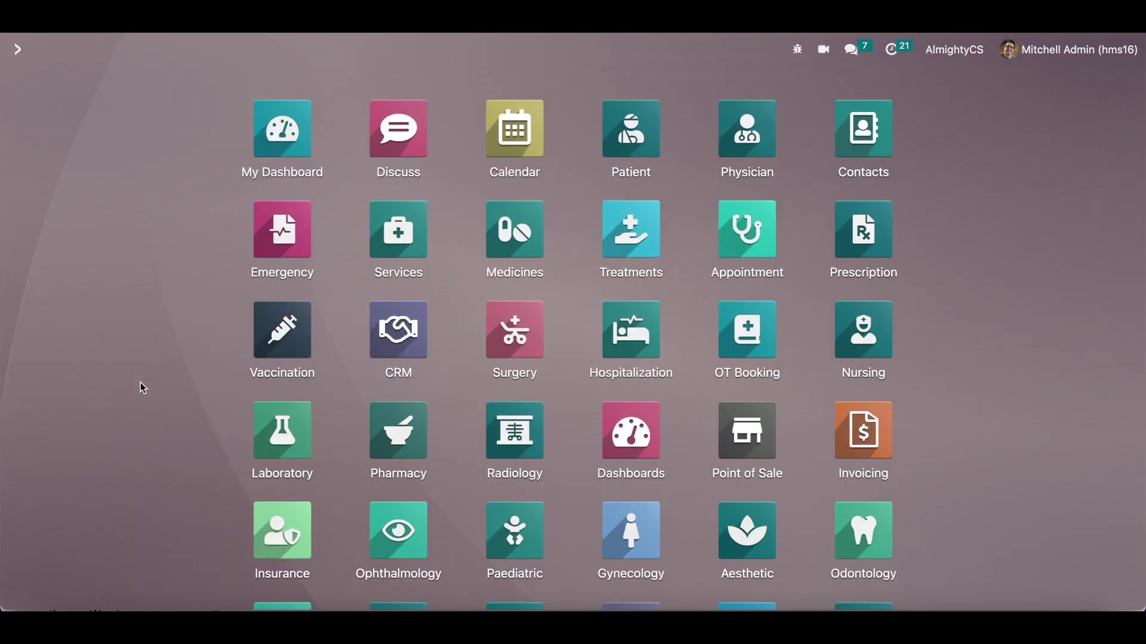
Search 'gene' for General Settings and scroll to the HMS Online Appointment Booking section.
type("ege")
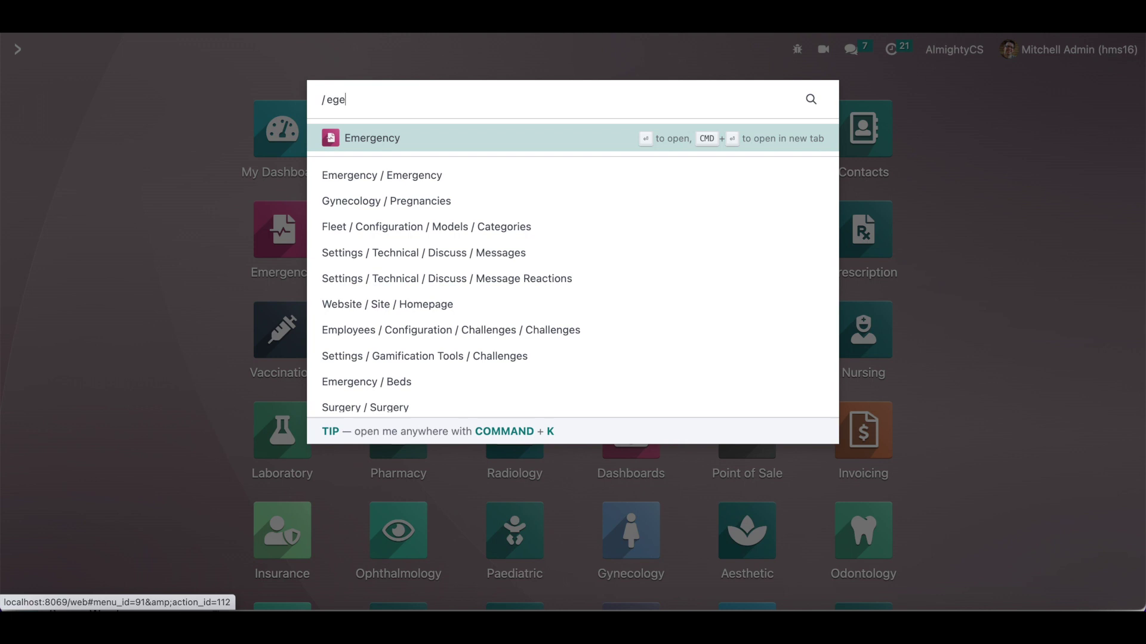
key("BackSpace")
key("BackSpace")
key("BackSpace")
type("gene")
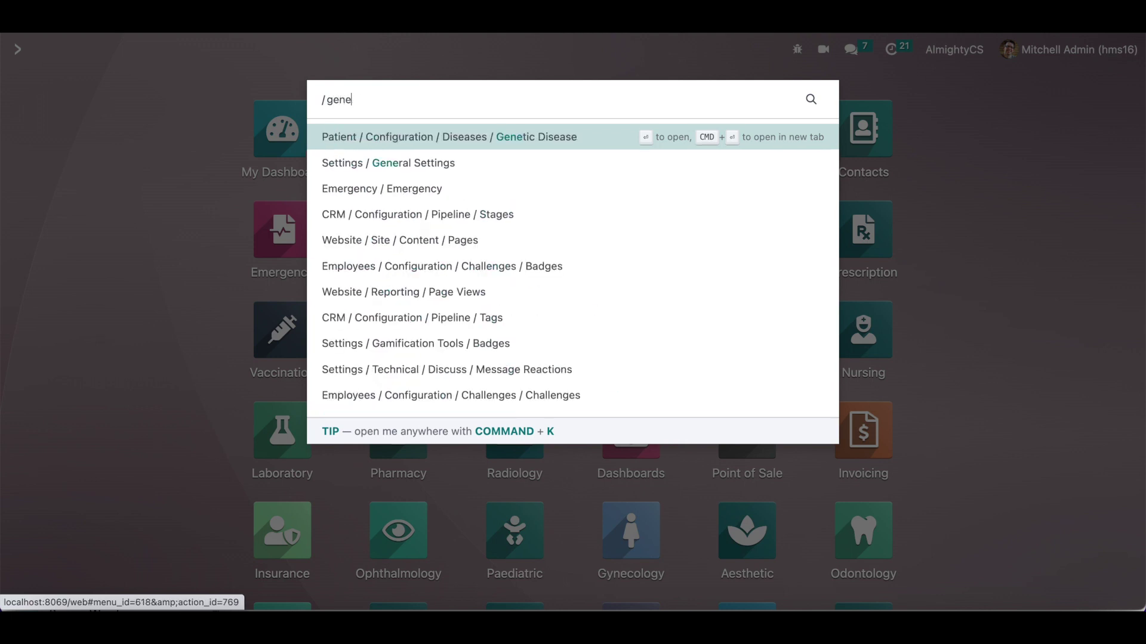
key("Return")
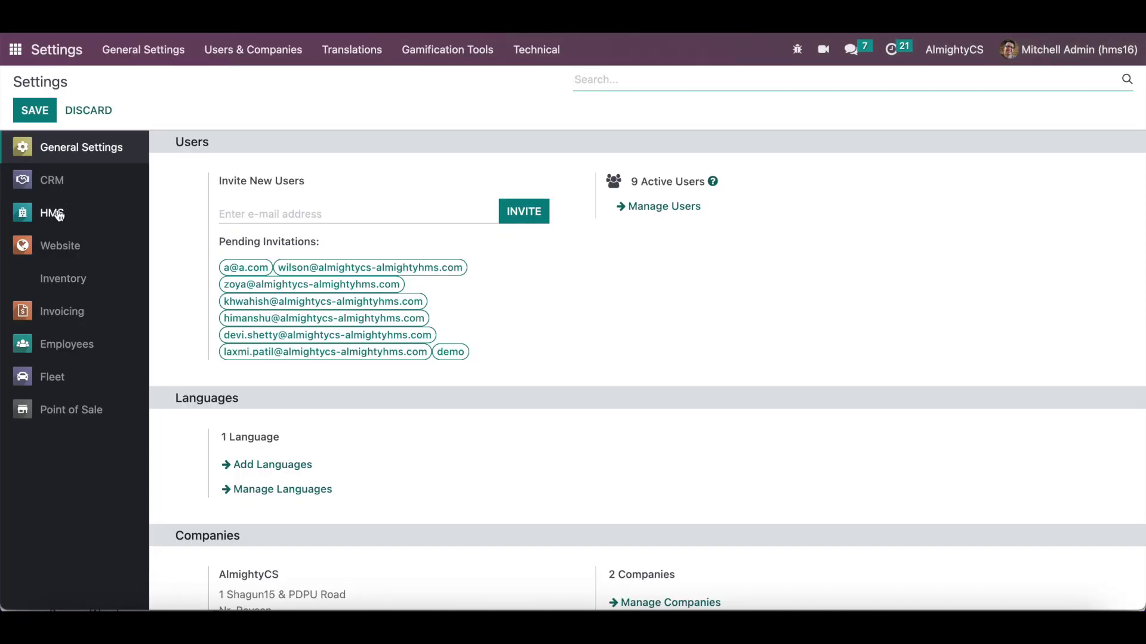
left_click(56, 213)
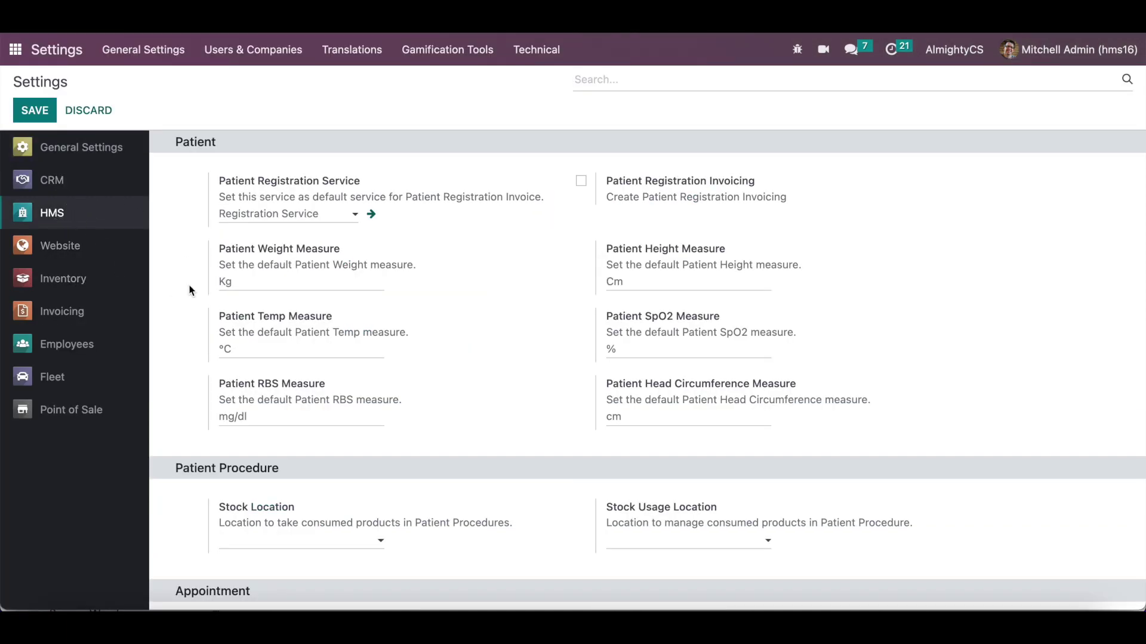
scroll(190, 290, "down", 6)
scroll(189, 291, "down", 10)
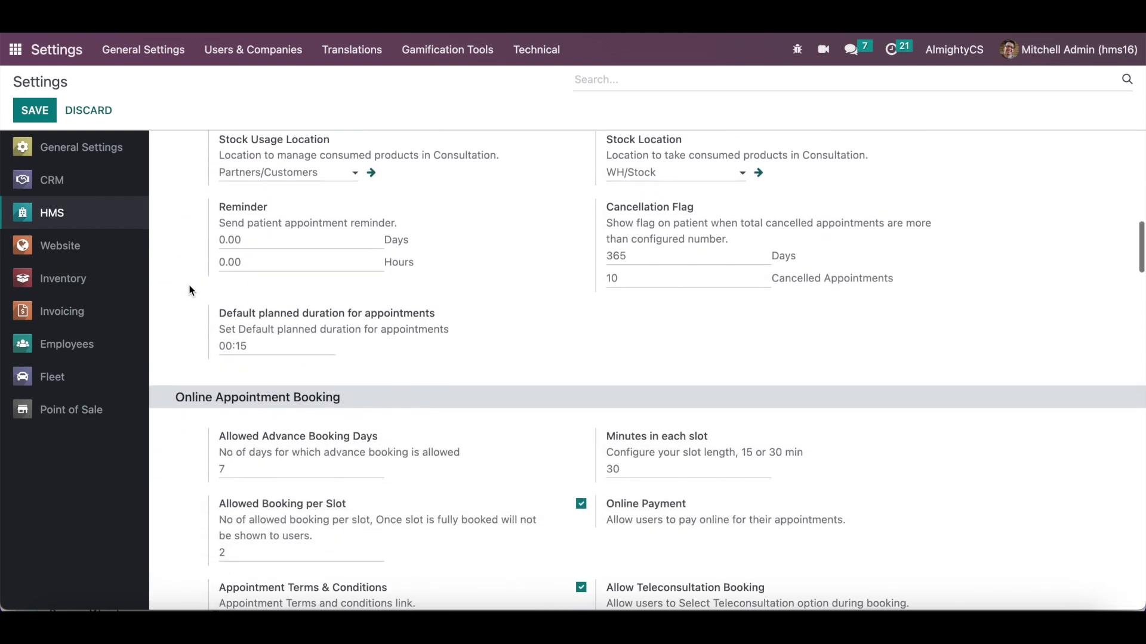
scroll(190, 290, "down", 1)
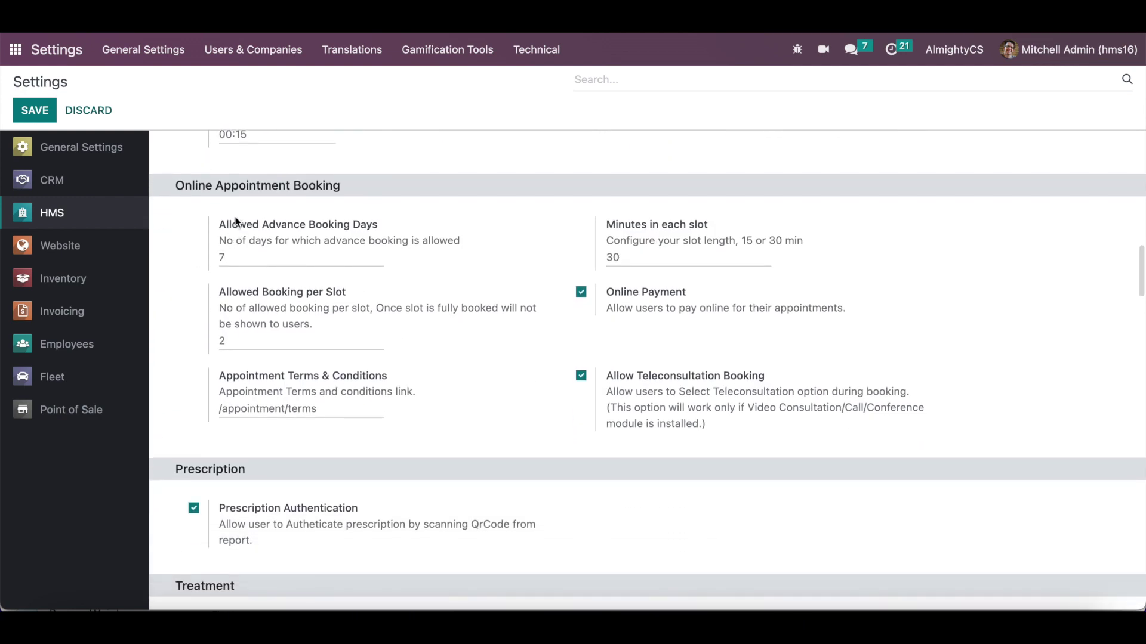
Review the booking values: 7 allowed advance booking days and 30 minutes per slot.
left_click_drag(223, 222, 380, 222)
left_click(380, 220)
double_click(296, 256)
double_click(277, 260)
triple_click(631, 221)
double_click(632, 263)
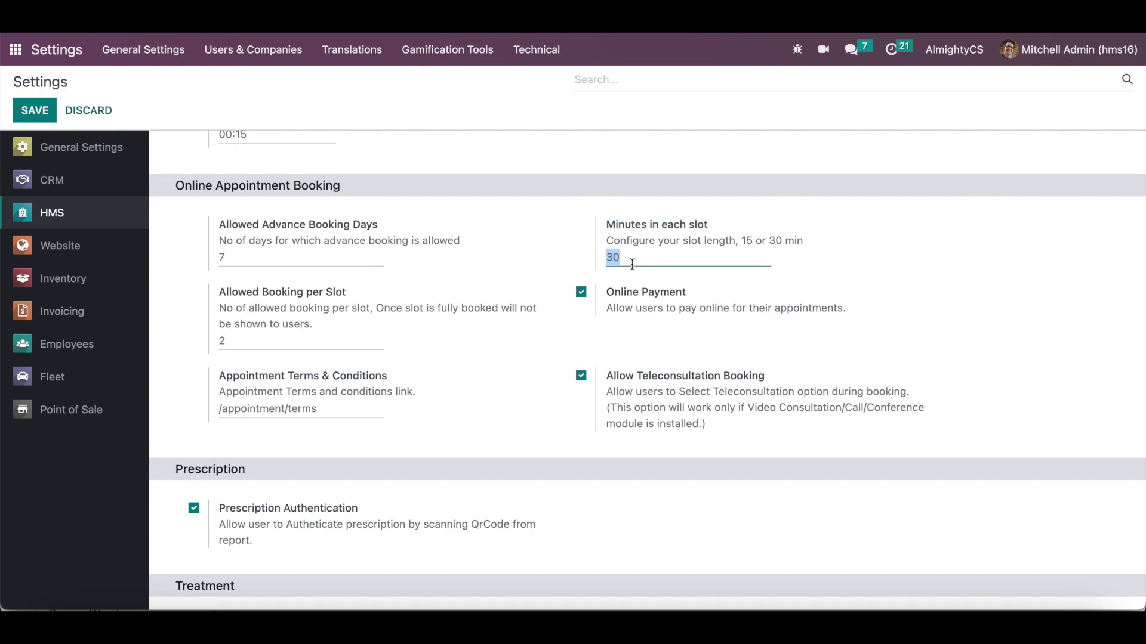
Untick Online Payment and Allow Teleconsultation Booking, keeping the terms link /appointment/terms.
left_click(581, 294)
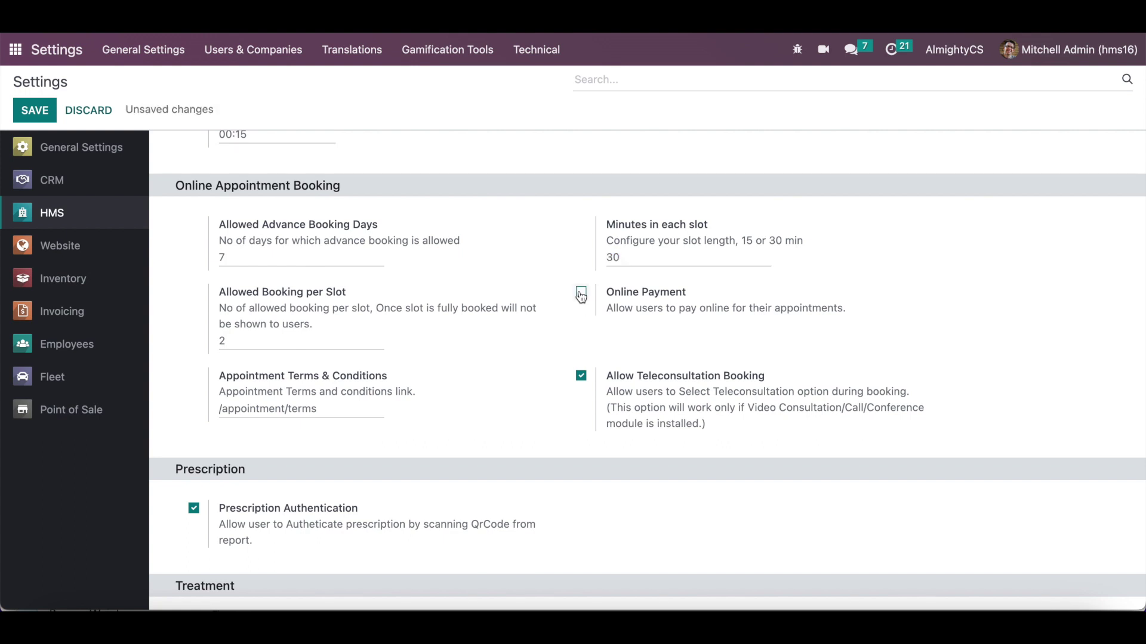
left_click(581, 378)
triple_click(351, 408)
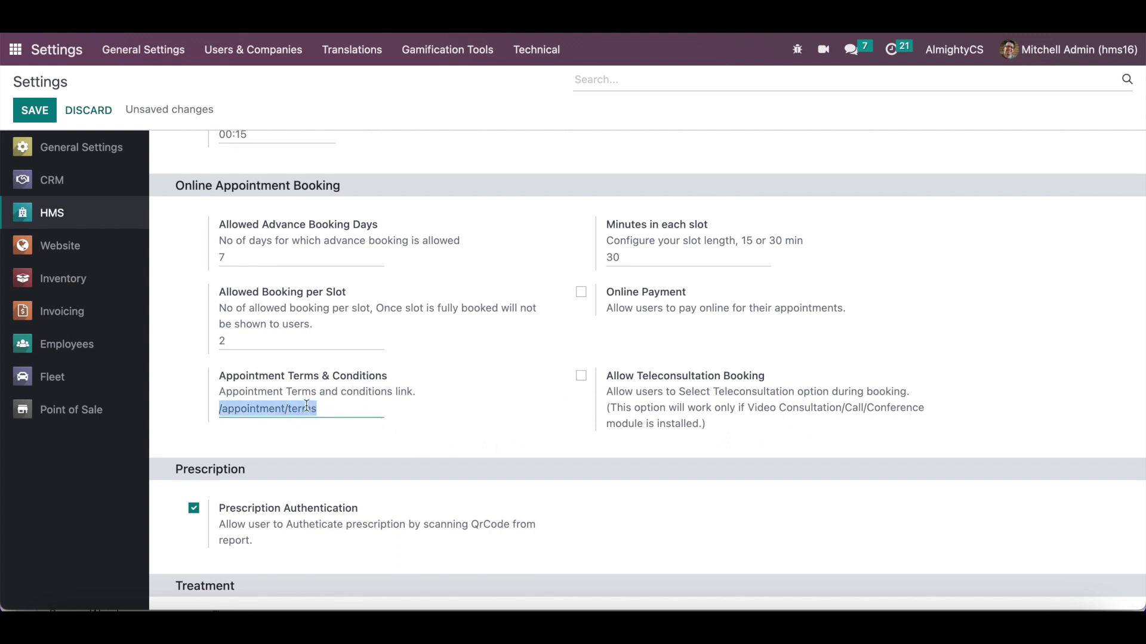
left_click(15, 53)
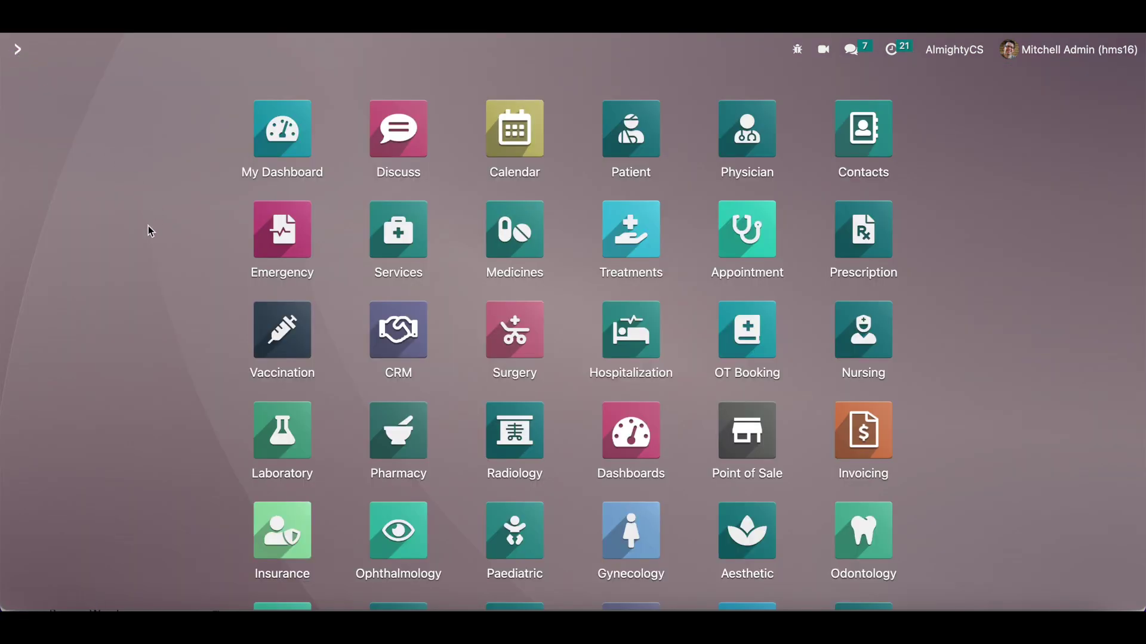